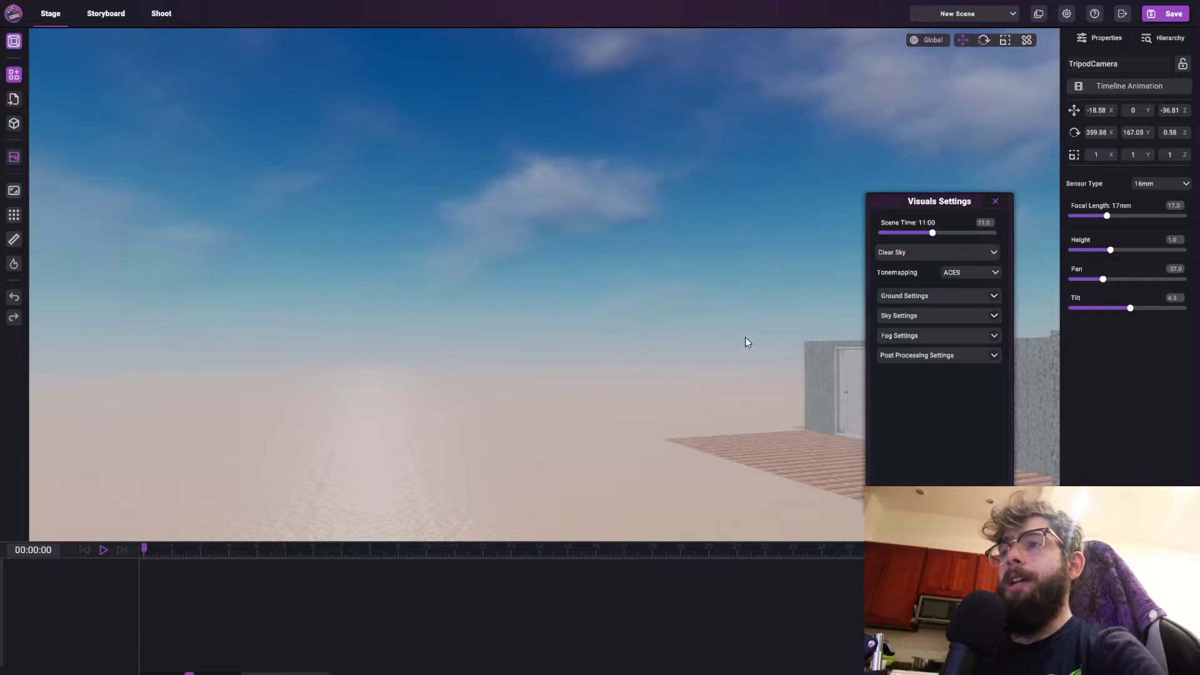
# Look up at the sky and review the available weather presets without changing the Clear Sky selection
pyautogui.moveTo(658, 261); pyautogui.dragTo(714, 186, button='right')
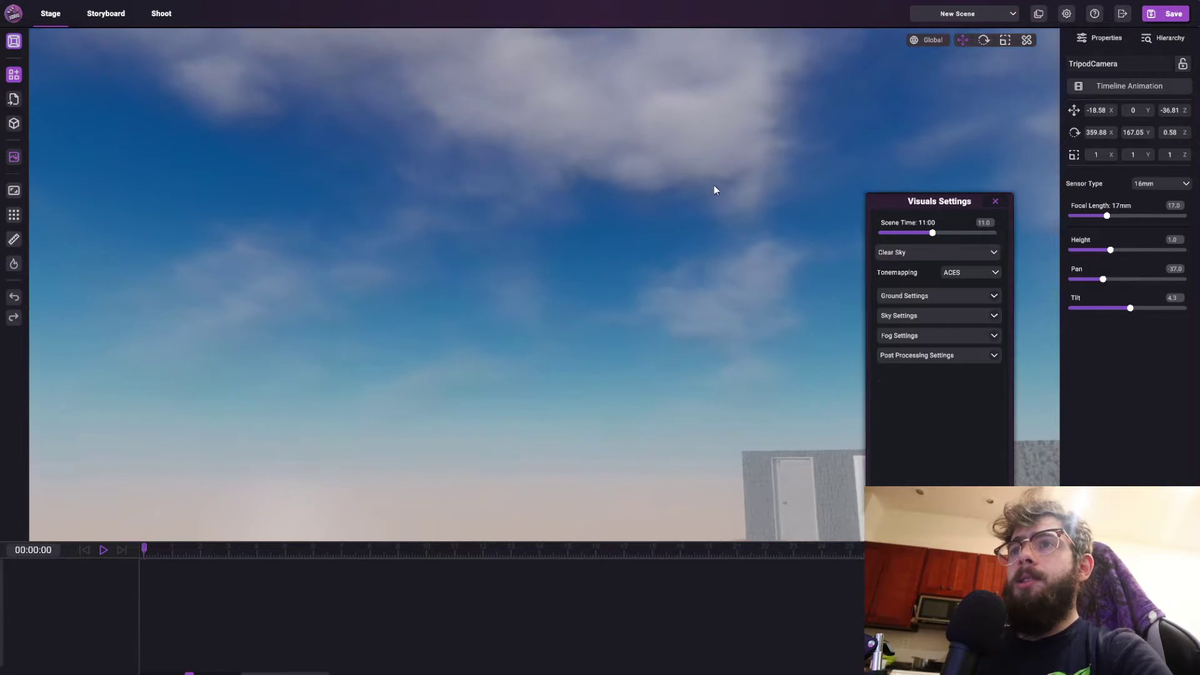
pyautogui.click(919, 254)
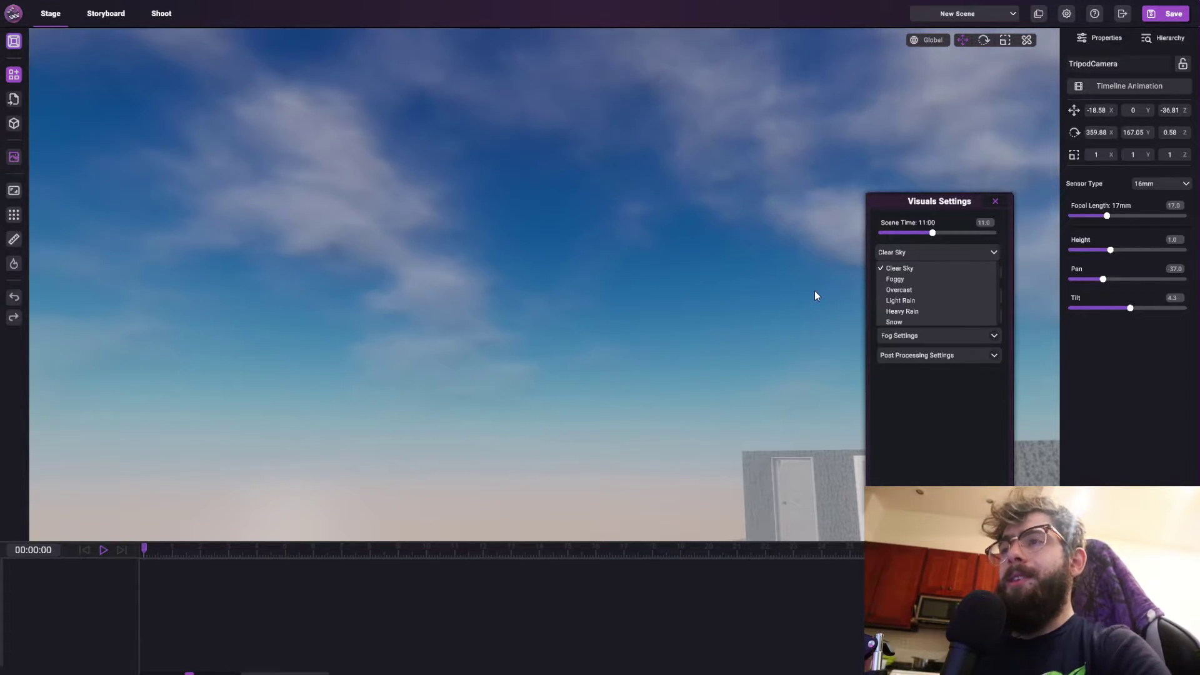
pyautogui.click(909, 254)
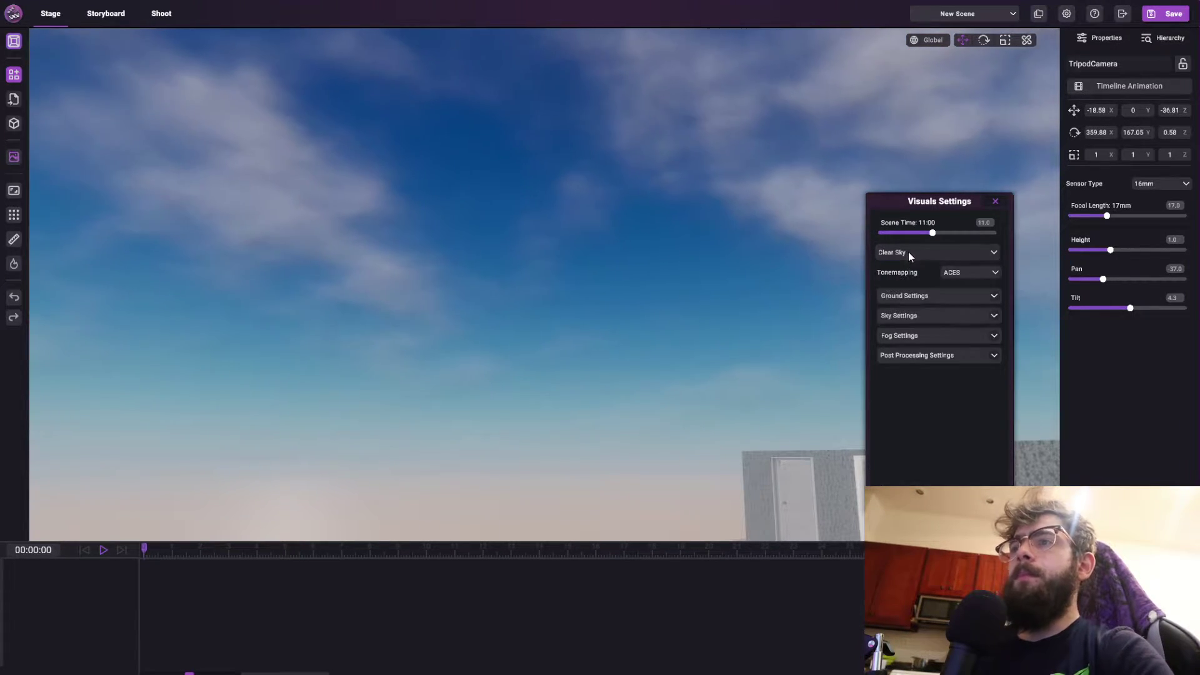
pyautogui.click(908, 254)
pyautogui.click(894, 251)
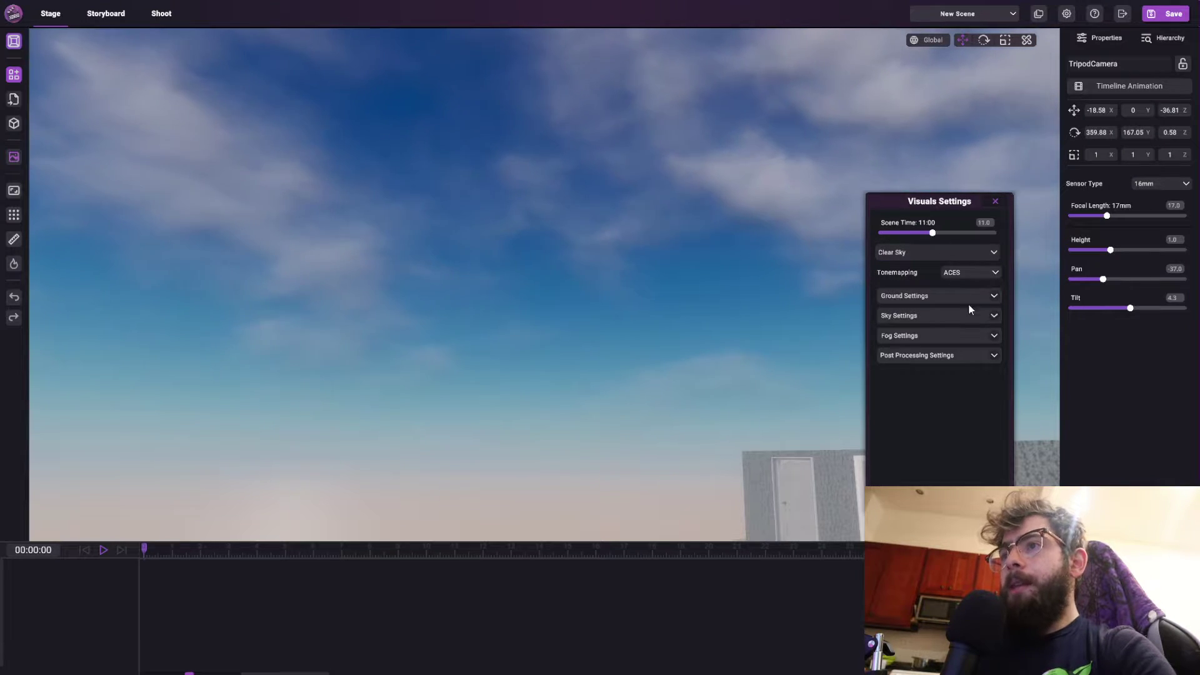
# Expand the sky settings and examine the moving clouds from different directions around the building
pyautogui.click(992, 315)
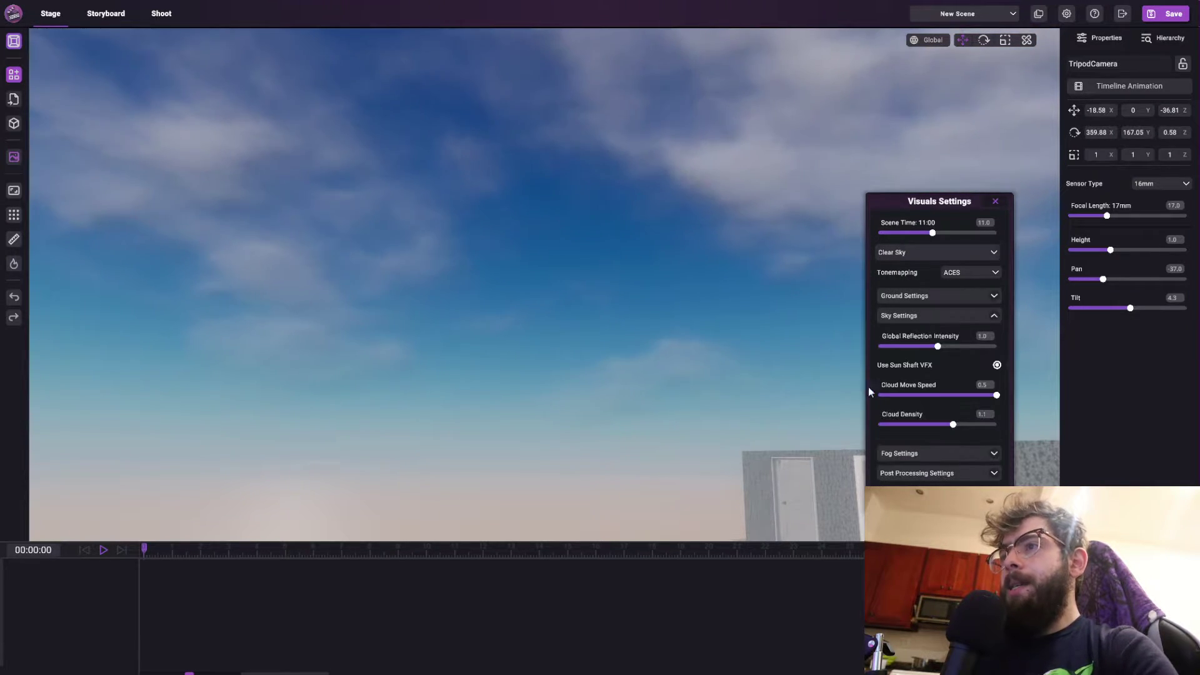
pyautogui.moveTo(585, 284); pyautogui.dragTo(494, 280, button='right')
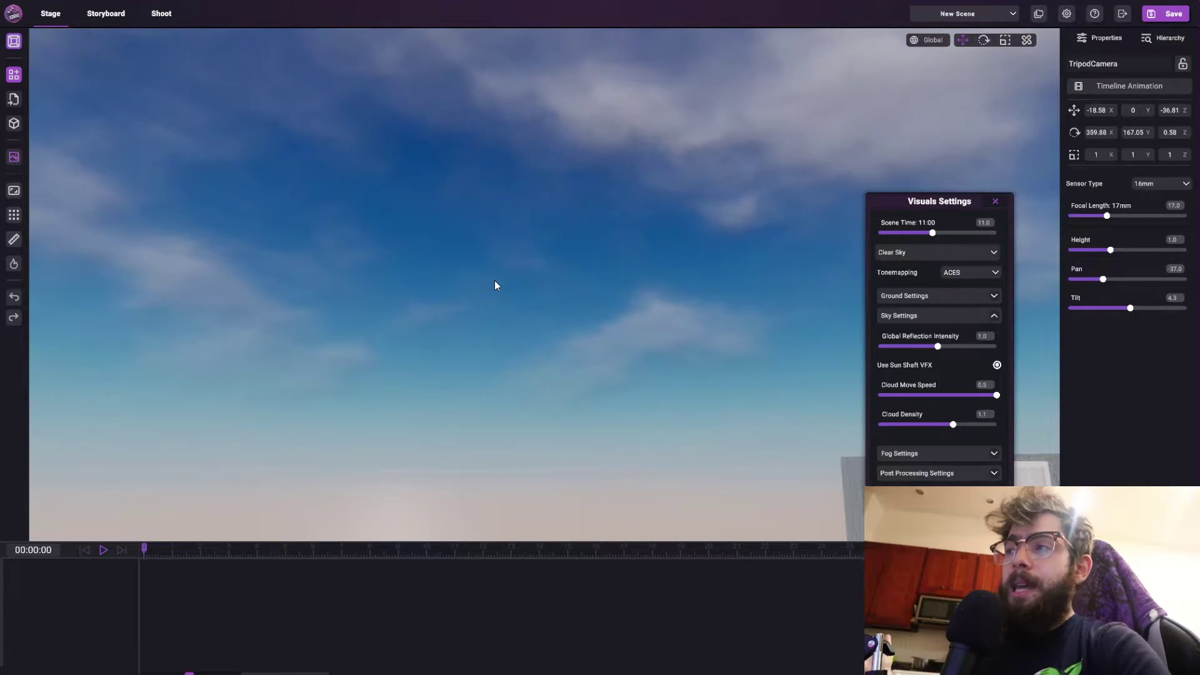
pyautogui.moveTo(494, 285); pyautogui.dragTo(454, 318, button='right')
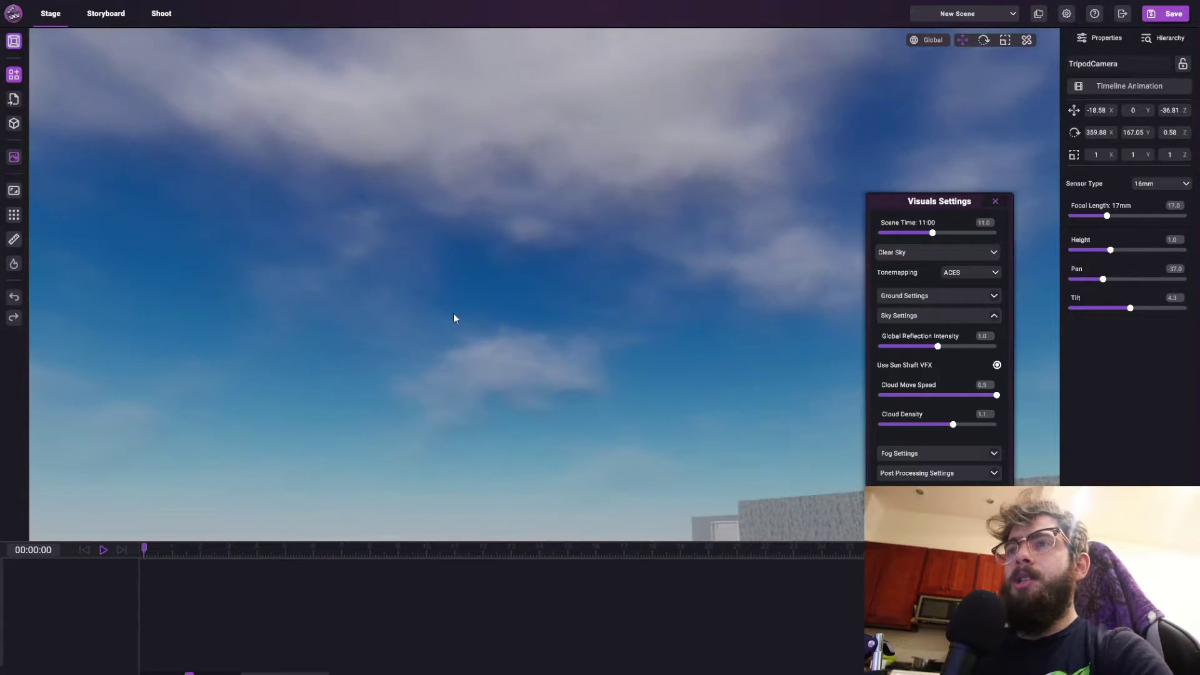
pyautogui.moveTo(525, 268); pyautogui.dragTo(542, 363, button='right')
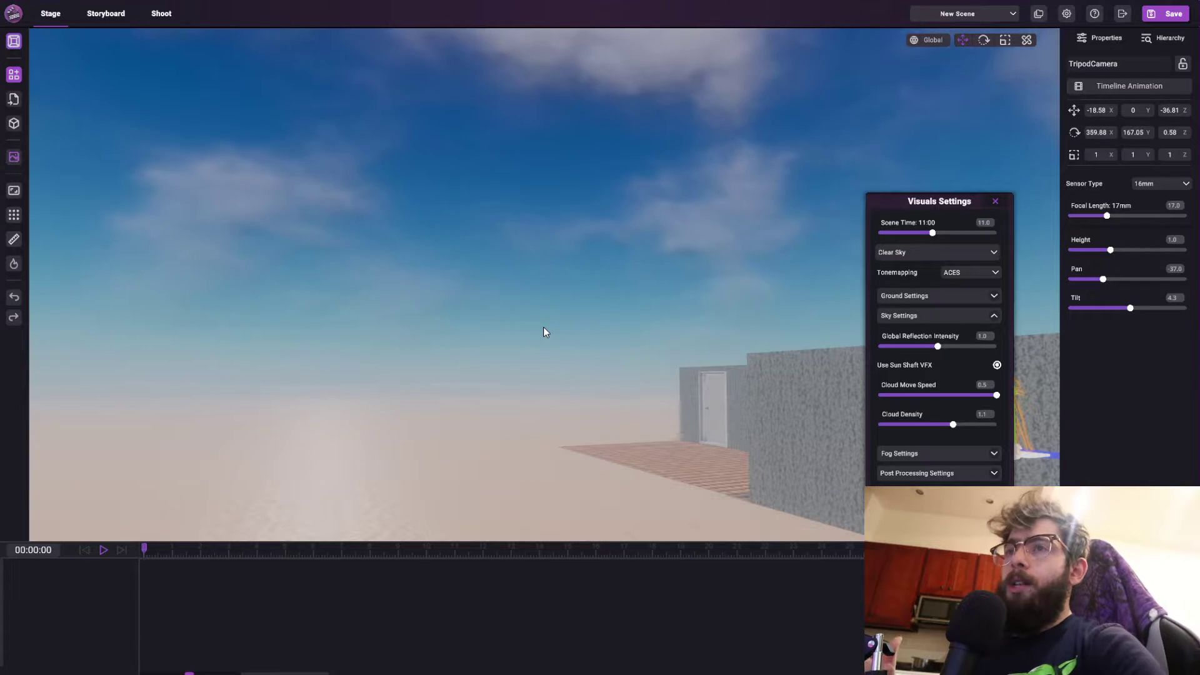
pyautogui.moveTo(554, 320); pyautogui.dragTo(537, 215, button='right')
pyautogui.press('e')
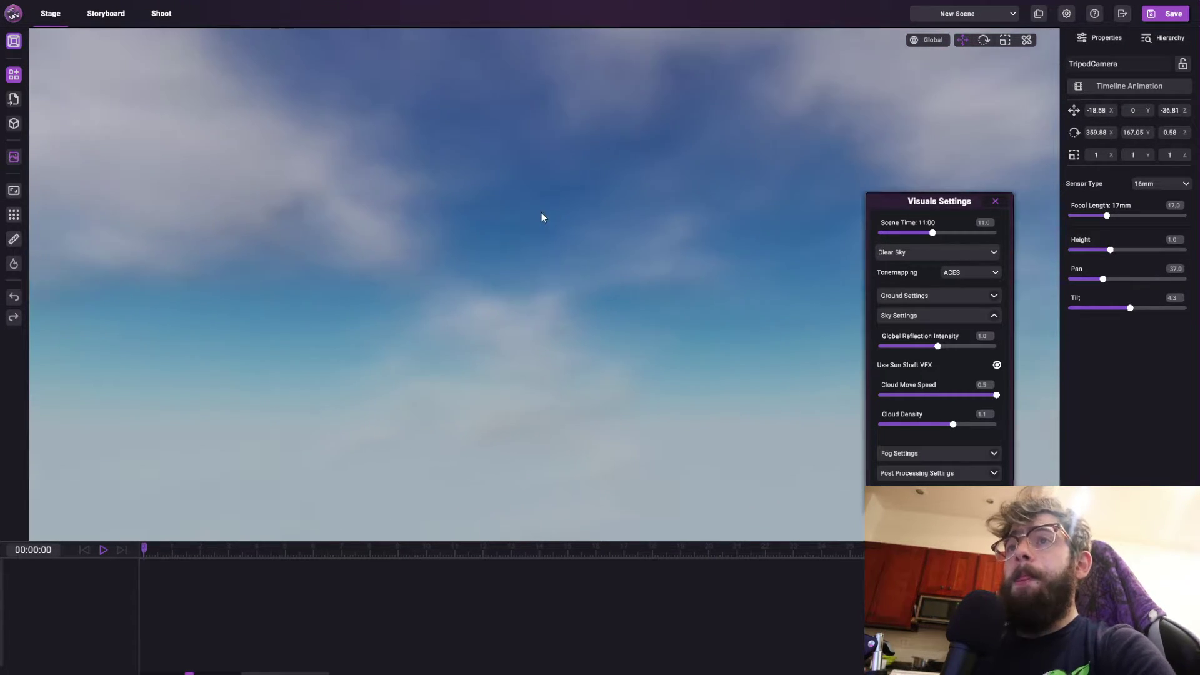
pyautogui.moveTo(541, 217); pyautogui.dragTo(417, 183, button='right')
pyautogui.press('s')
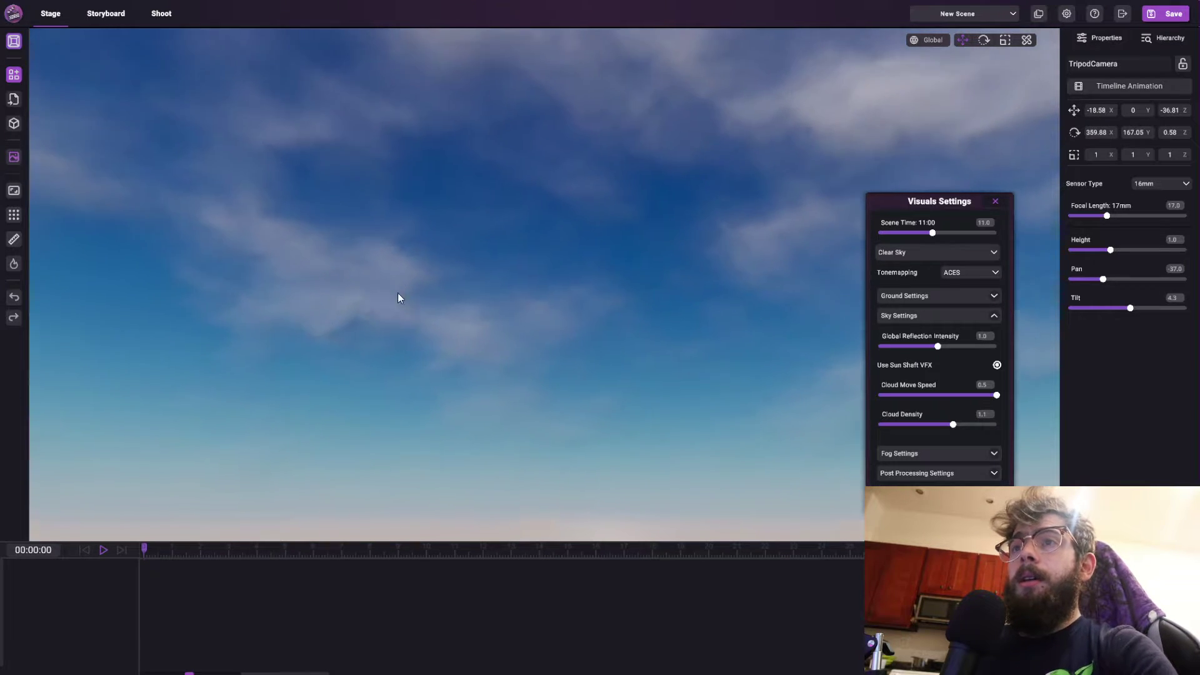
pyautogui.moveTo(398, 293); pyautogui.dragTo(680, 310, button='right')
pyautogui.moveTo(533, 204); pyautogui.dragTo(937, 60, button='right')
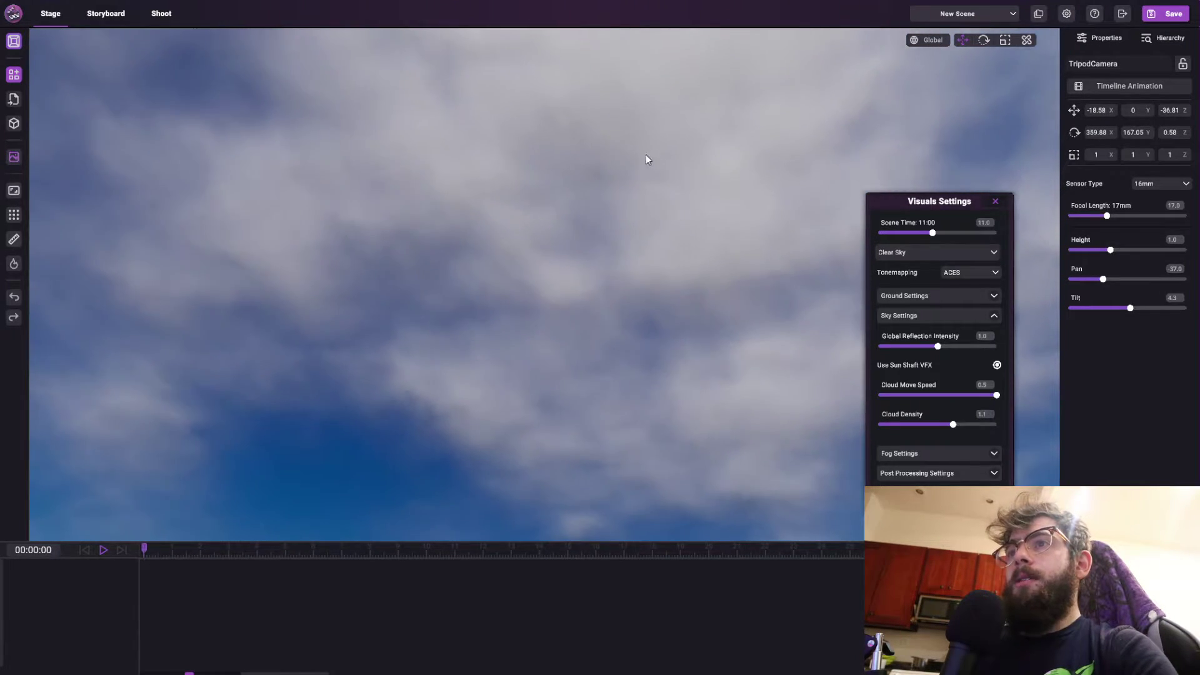
pyautogui.moveTo(647, 156); pyautogui.dragTo(803, 544, button='right')
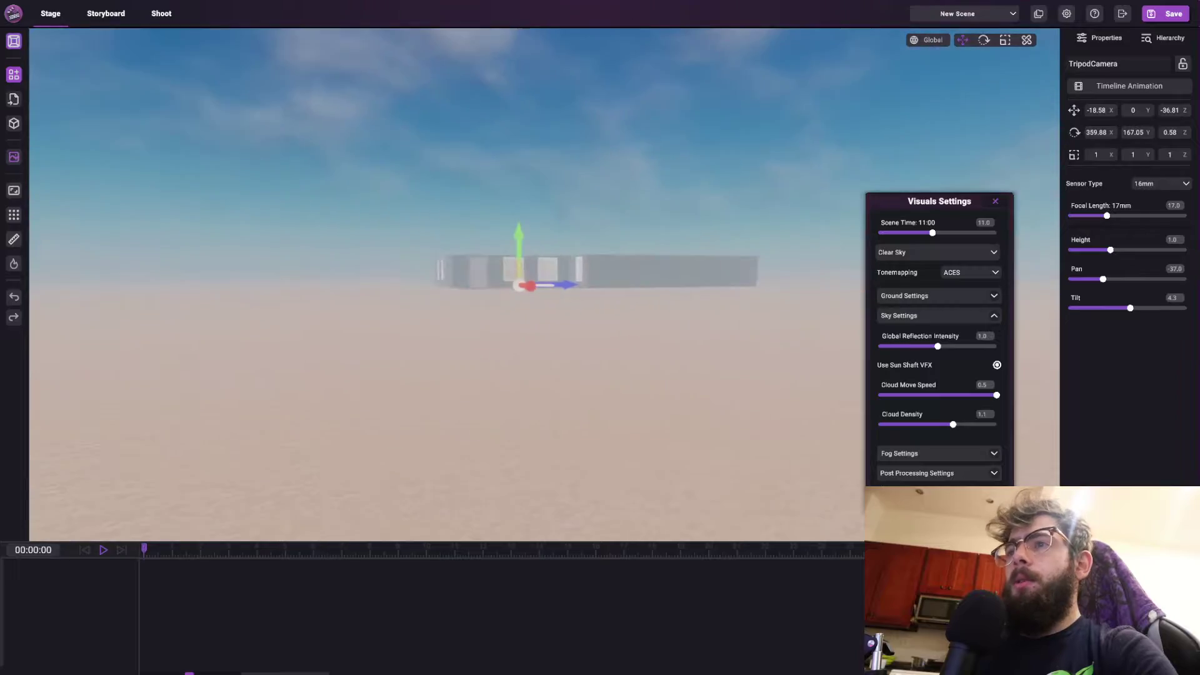
pyautogui.moveTo(516, 313); pyautogui.dragTo(163, 251, button='right')
pyautogui.press('w')
pyautogui.press('w')
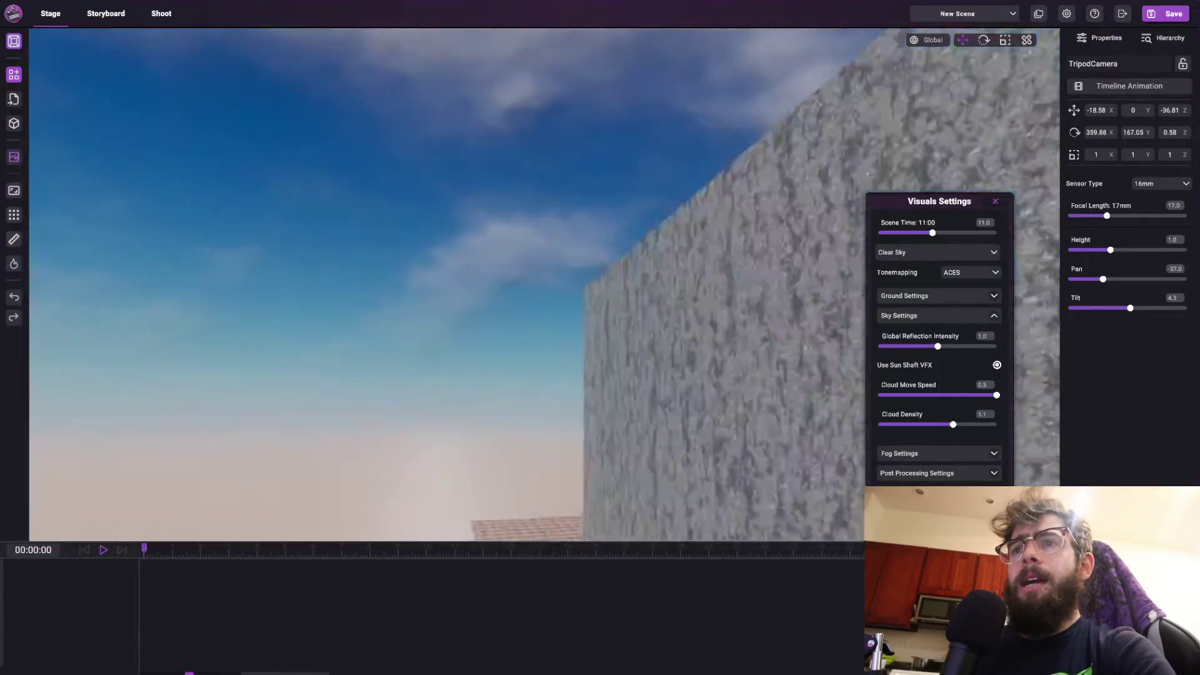
pyautogui.press('w')
pyautogui.moveTo(467, 160); pyautogui.dragTo(447, 156, button='right')
pyautogui.moveTo(524, 209); pyautogui.dragTo(504, 180, button='right')
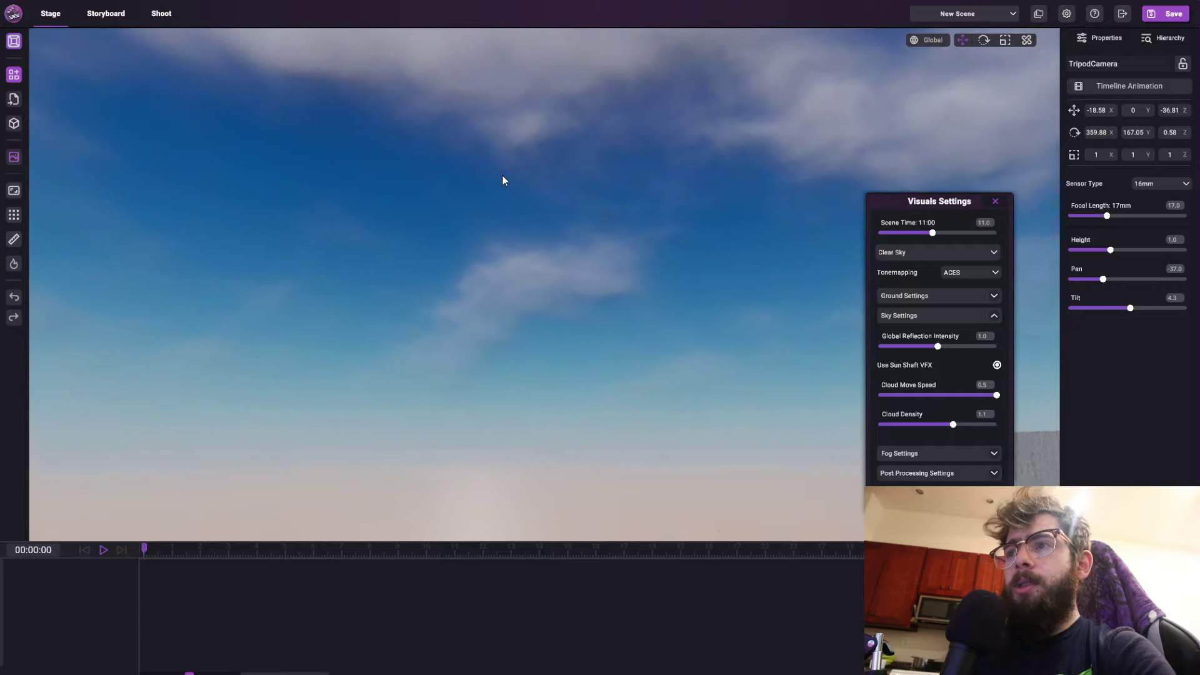
# Switch the sun shaft effect off and back on twice to compare its influence on the sky
pyautogui.click(999, 365)
pyautogui.click(999, 365)
pyautogui.moveTo(784, 372); pyautogui.dragTo(900, 331, button='right')
pyautogui.moveTo(975, 387); pyautogui.dragTo(1025, 365, button='right')
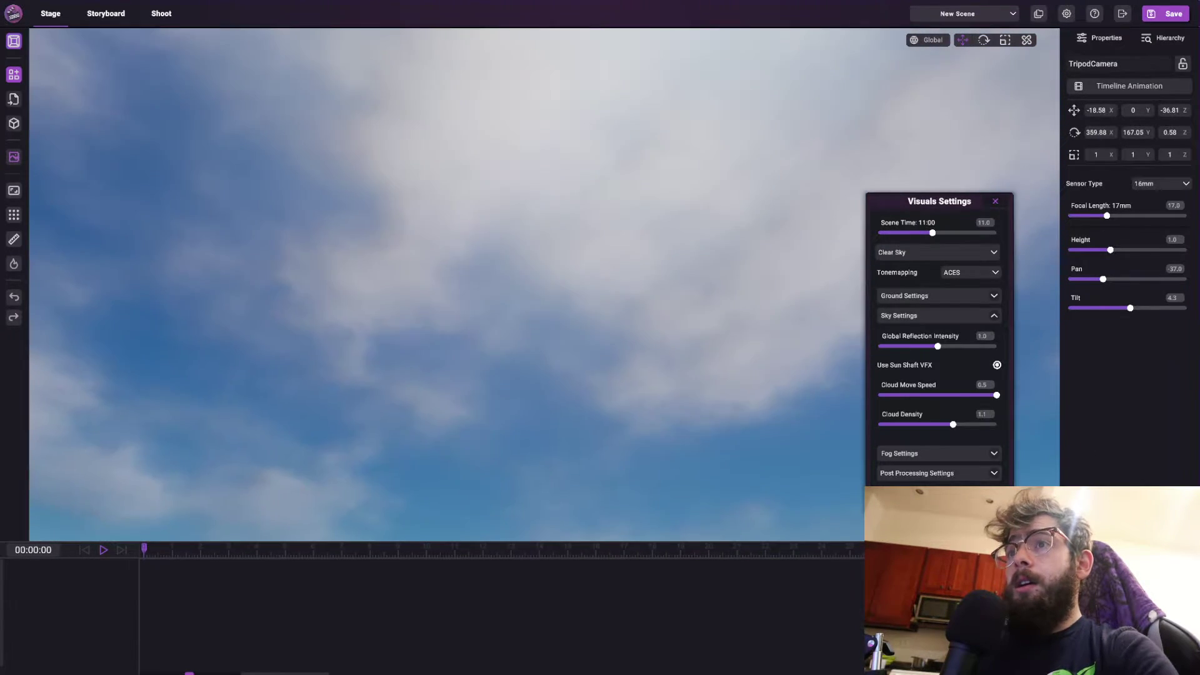
pyautogui.click(996, 368)
pyautogui.click(996, 368)
pyautogui.moveTo(452, 207); pyautogui.dragTo(704, 375, button='right')
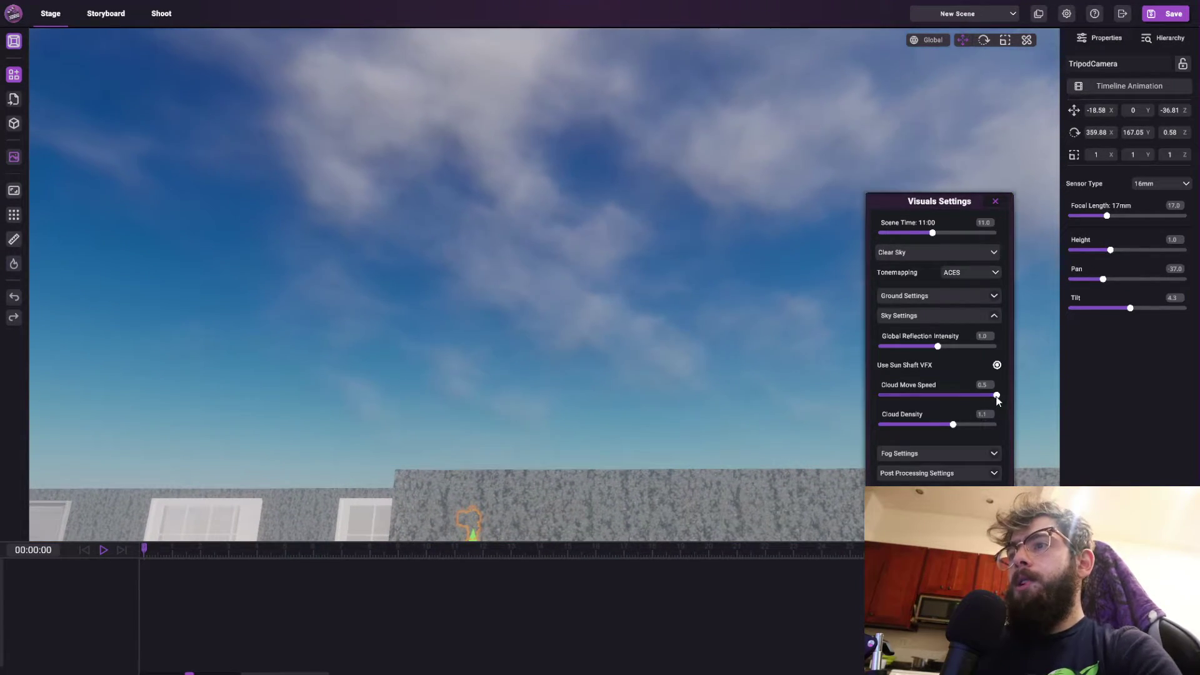
# Try Cloud Move Speed at 0.0 and 0.5 while viewing the clouds, settling on 0.3
pyautogui.moveTo(997, 396); pyautogui.dragTo(842, 389)
pyautogui.moveTo(716, 363); pyautogui.dragTo(573, 270, button='right')
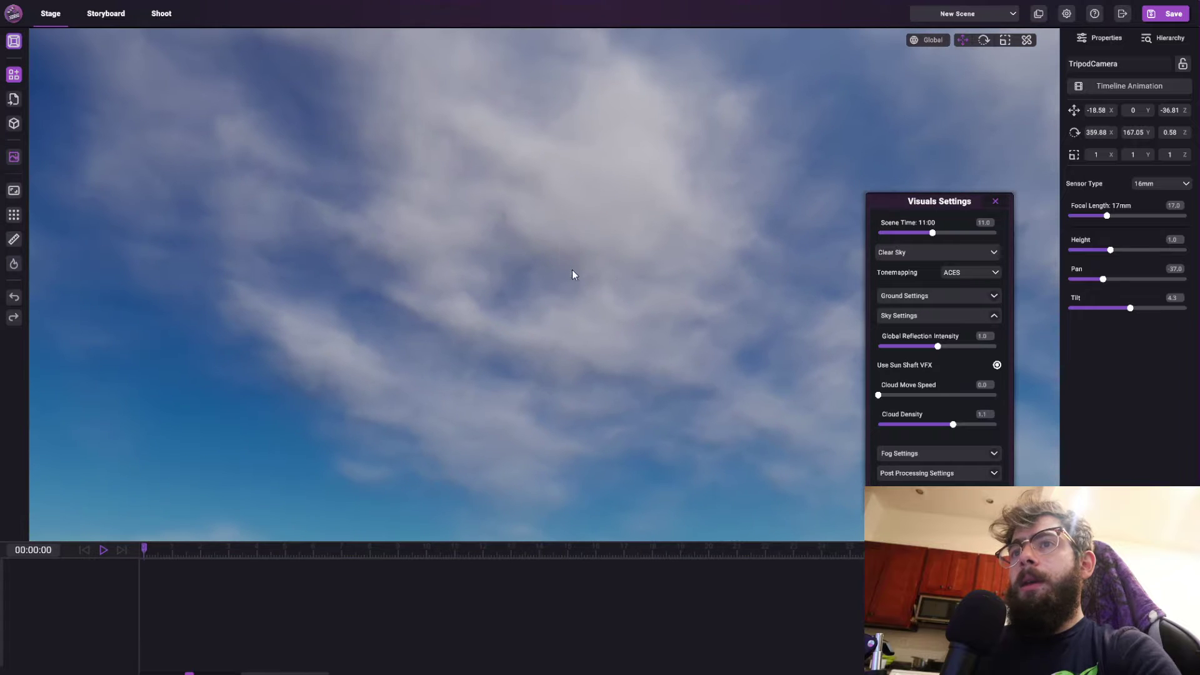
pyautogui.moveTo(904, 400); pyautogui.dragTo(999, 398)
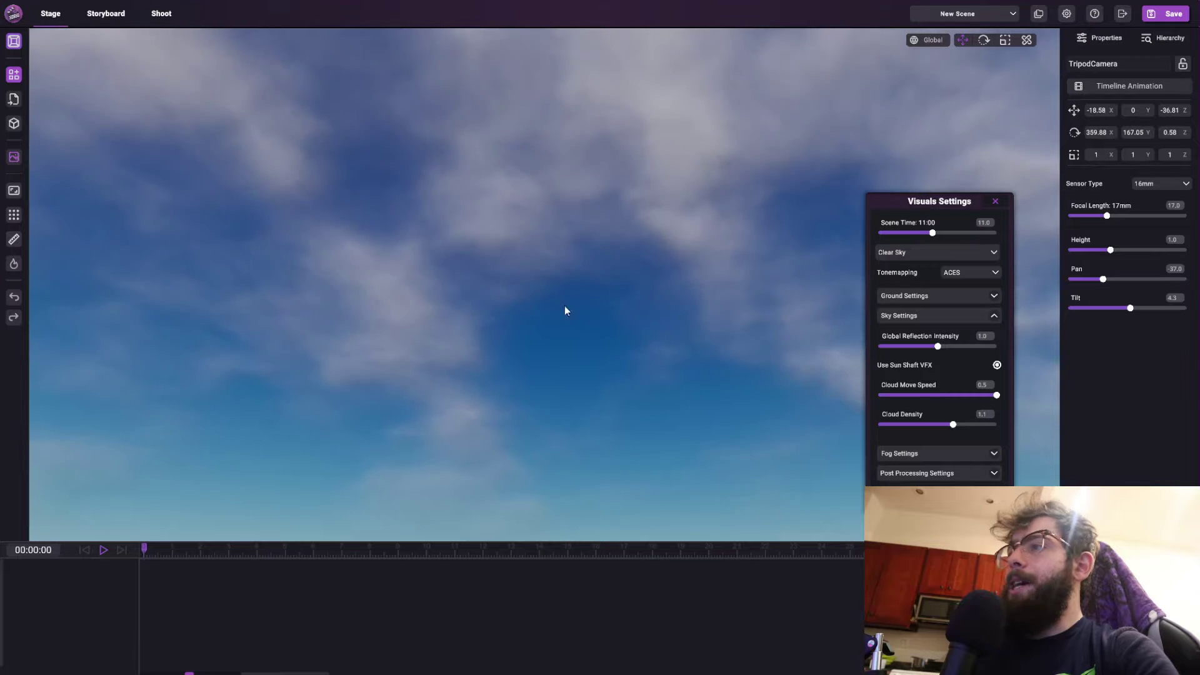
pyautogui.click(941, 395)
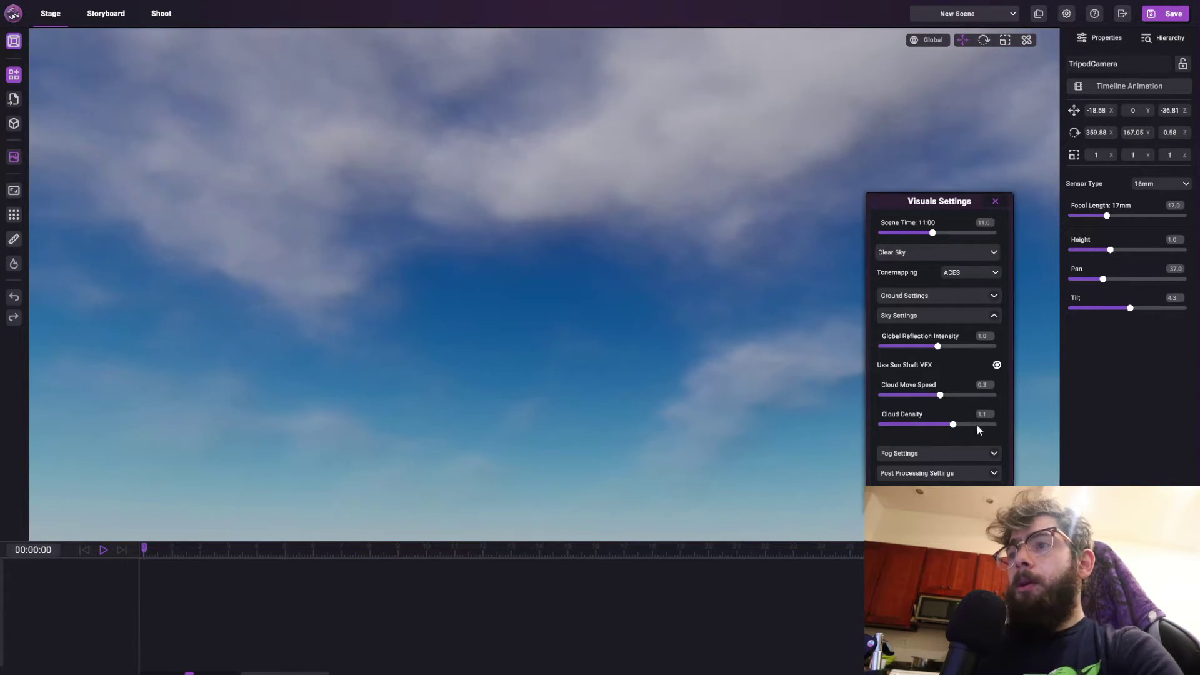
# Try Cloud Density at 0.9 and 1.5, settling on 1.0
pyautogui.moveTo(977, 425); pyautogui.dragTo(927, 423)
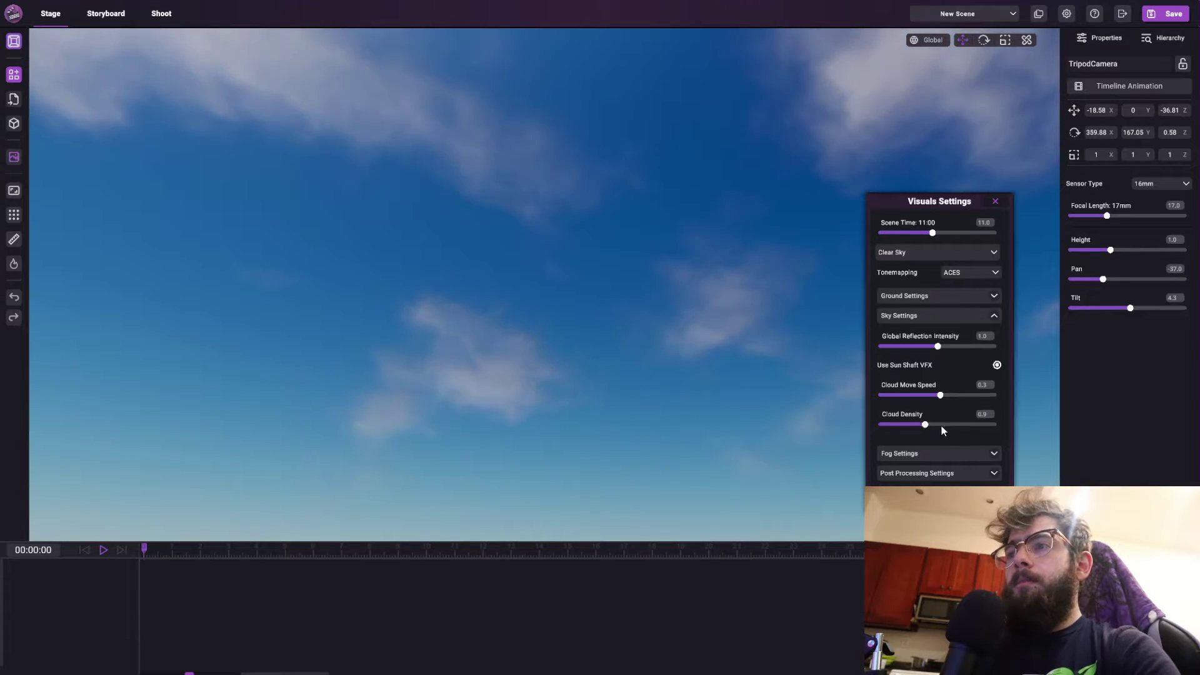
pyautogui.moveTo(926, 425); pyautogui.dragTo(998, 425)
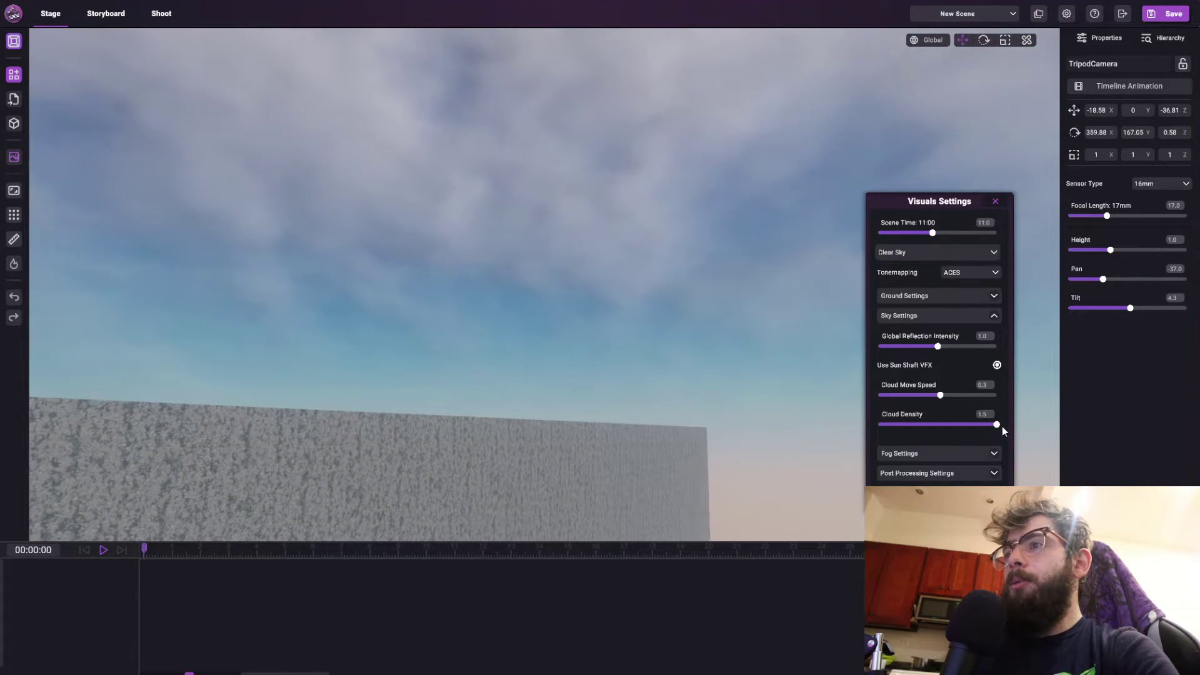
pyautogui.moveTo(1003, 426); pyautogui.dragTo(935, 424)
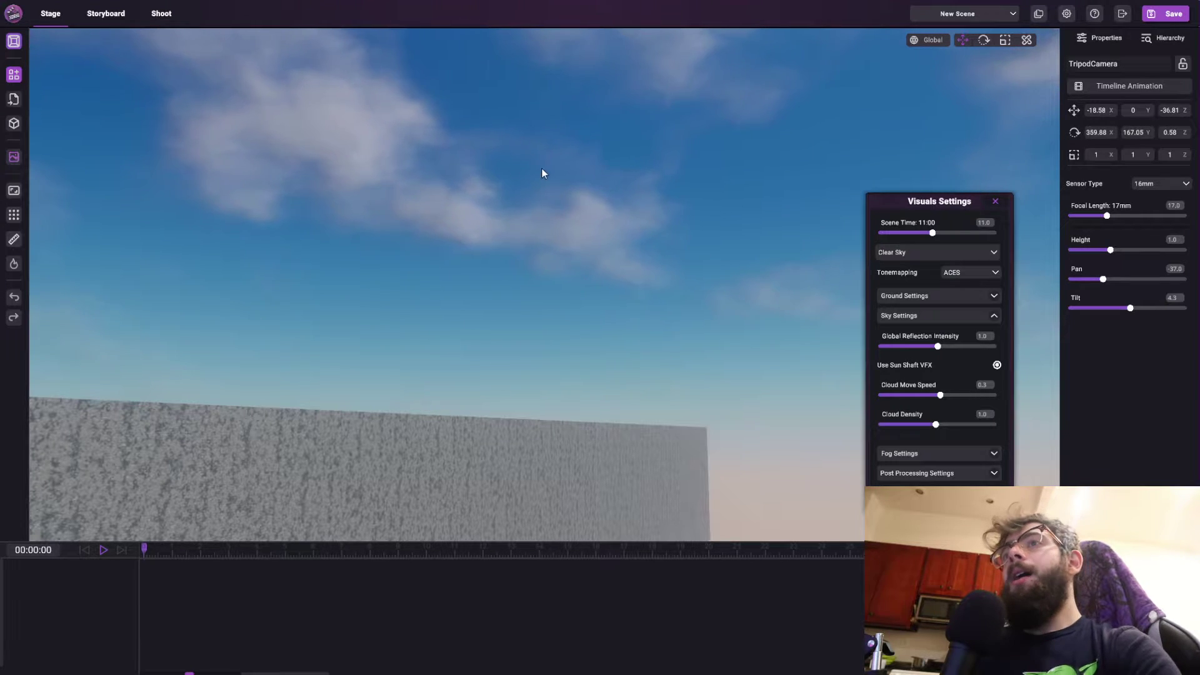
# Preview the Light Rain and Snow weather presets and return the scene to Clear Sky
pyautogui.click(899, 254)
pyautogui.click(910, 302)
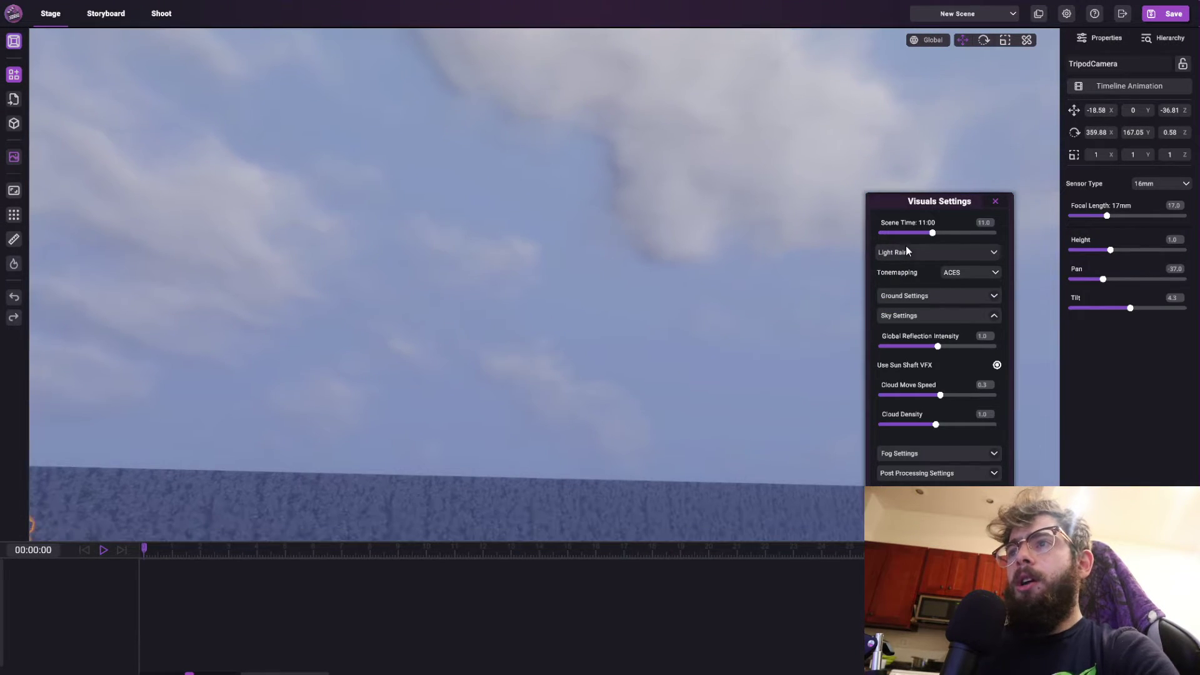
pyautogui.click(899, 323)
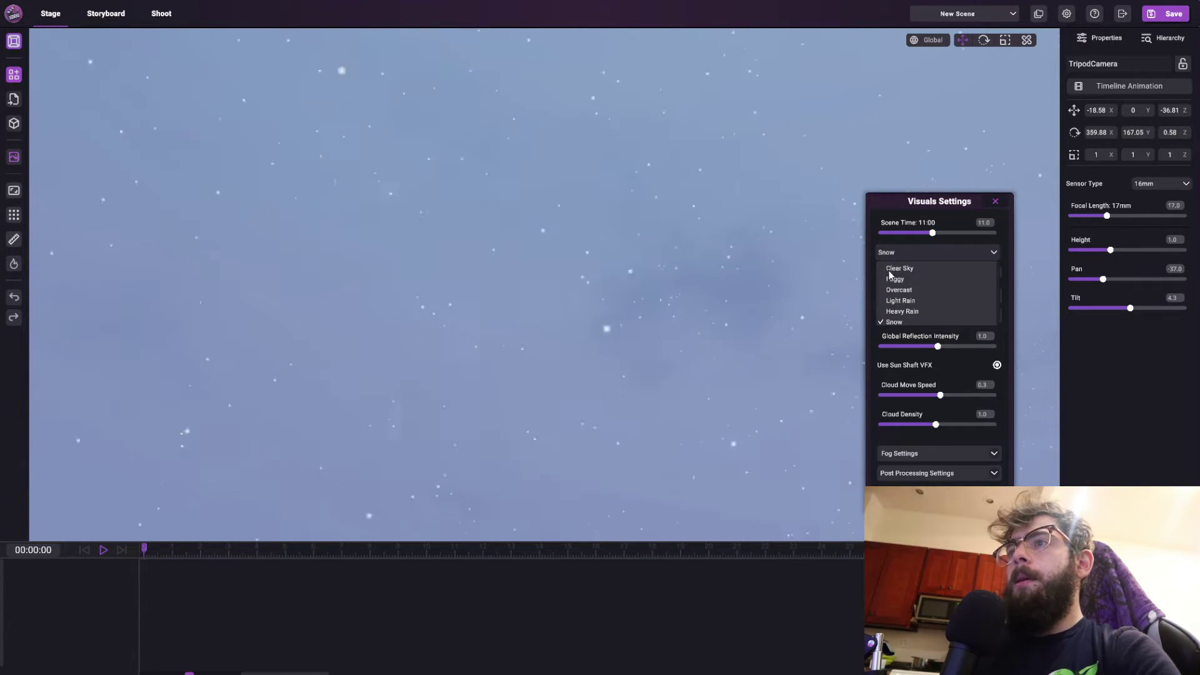
pyautogui.click(890, 270)
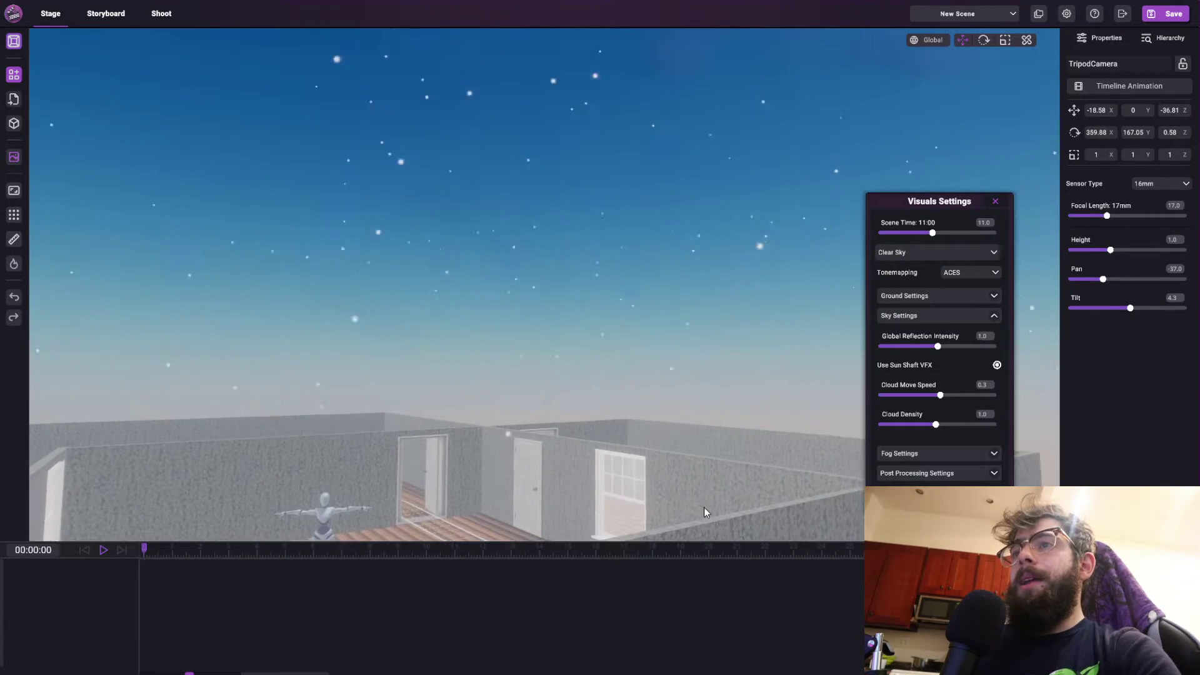
pyautogui.moveTo(704, 507); pyautogui.dragTo(744, 514, button='right')
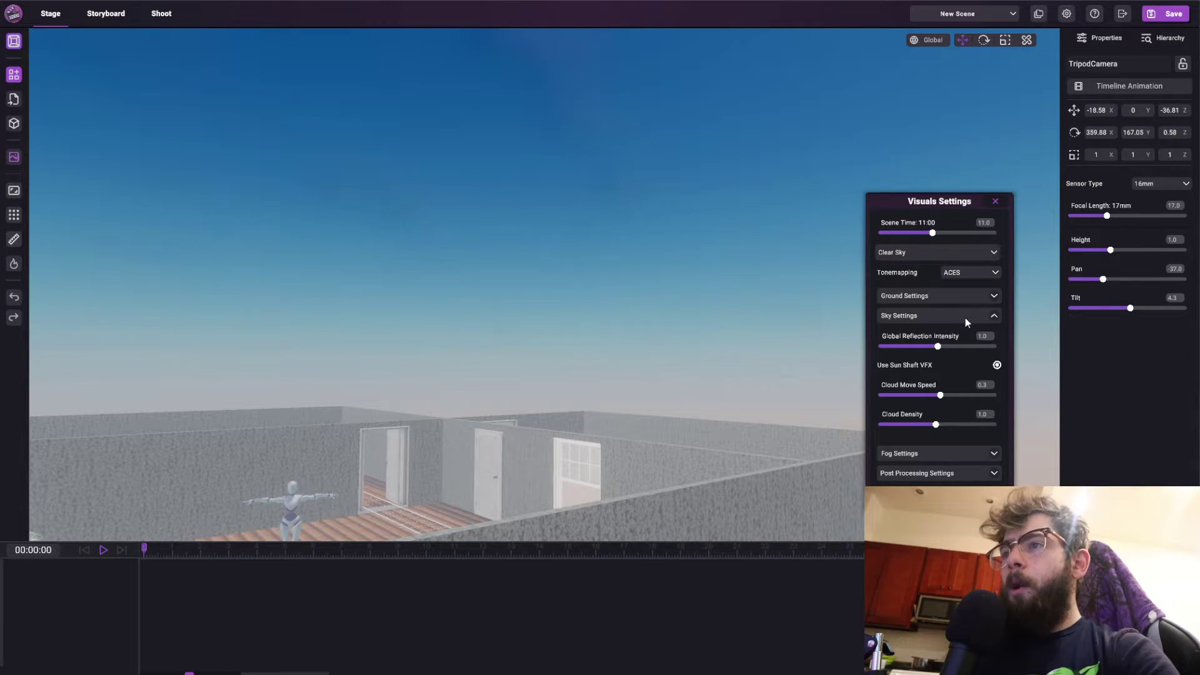
# Swap the sky settings for the fog settings, try the shortest Fog Start Distance, and raise it to 100
pyautogui.click(996, 318)
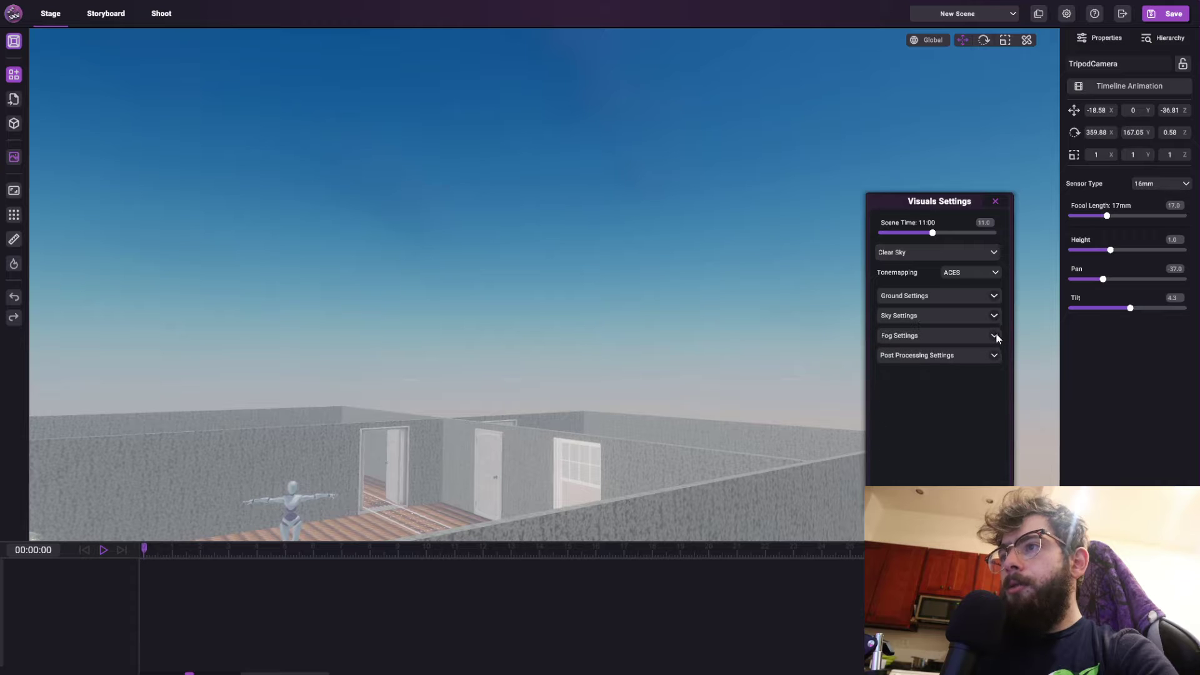
pyautogui.click(996, 336)
pyautogui.moveTo(694, 375); pyautogui.dragTo(342, 276, button='right')
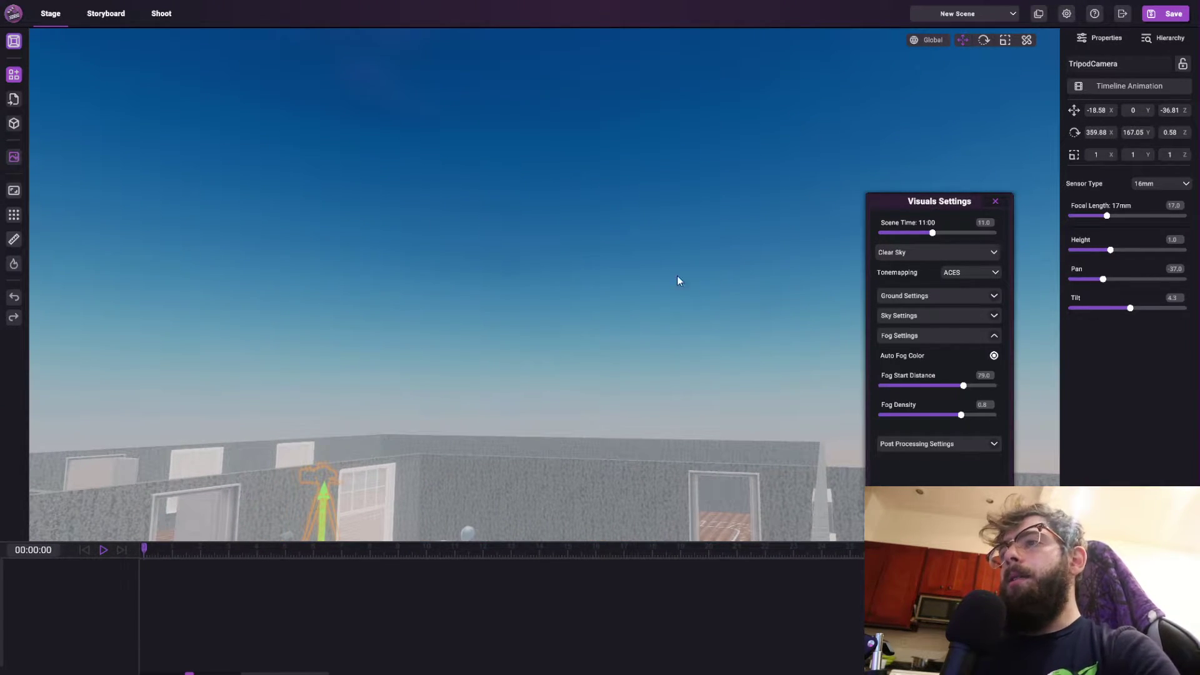
pyautogui.moveTo(677, 275); pyautogui.dragTo(247, 302, button='right')
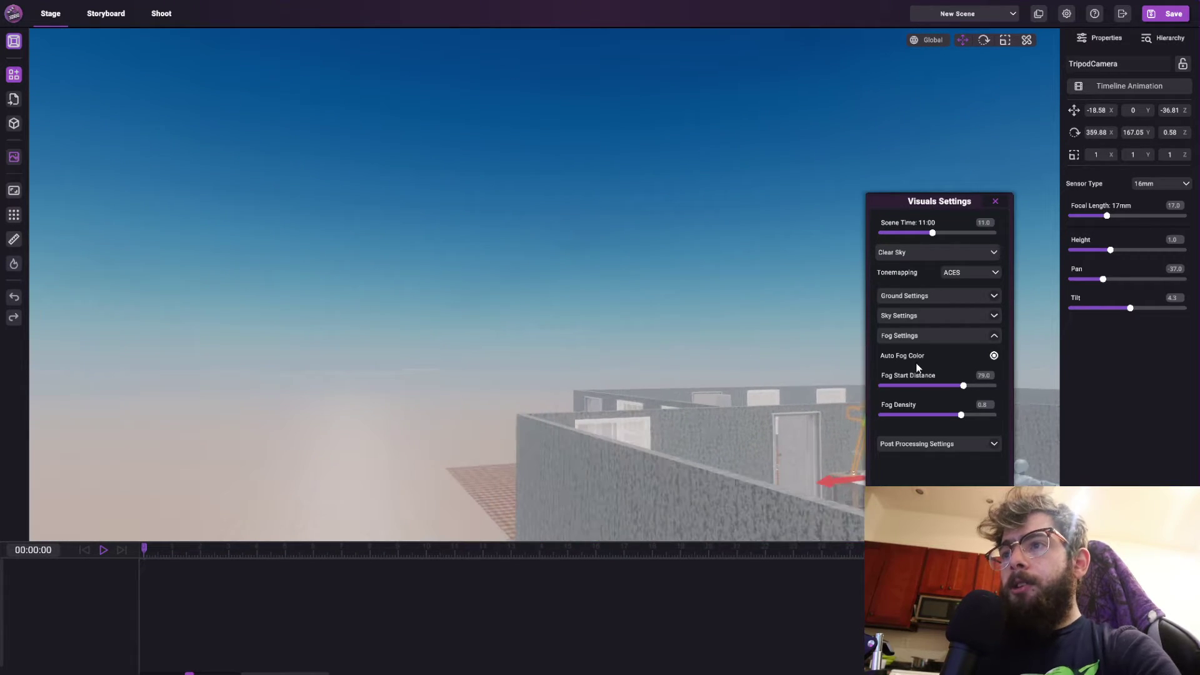
pyautogui.moveTo(936, 386); pyautogui.dragTo(912, 386)
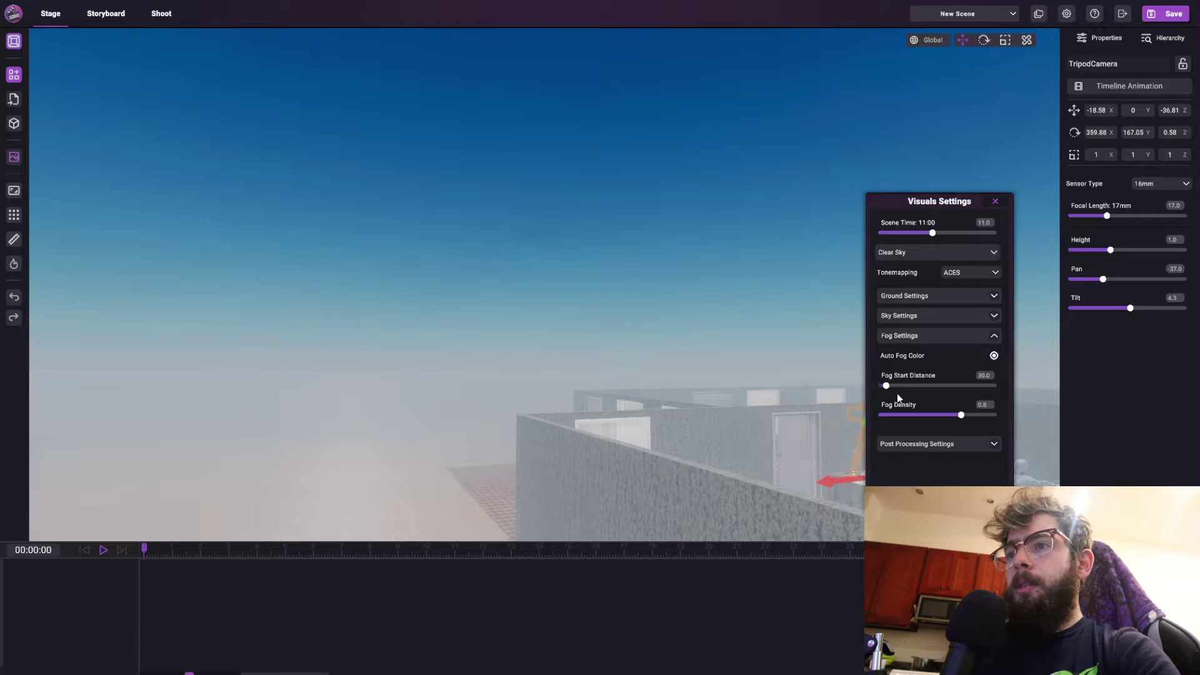
pyautogui.moveTo(898, 393); pyautogui.dragTo(861, 389)
pyautogui.press('w')
pyautogui.moveTo(779, 393); pyautogui.dragTo(774, 426, button='right')
pyautogui.press('s')
pyautogui.moveTo(929, 388); pyautogui.dragTo(999, 390)
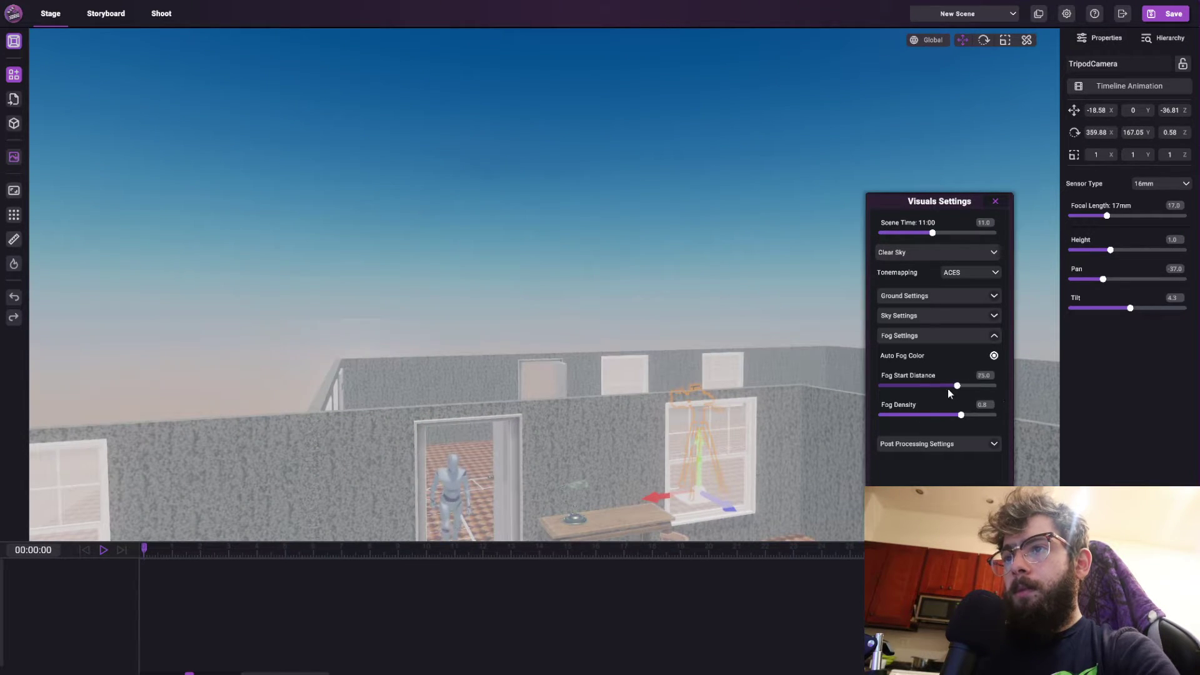
# Lower the Fog Density to its minimum of 0.3 and check the sky
pyautogui.moveTo(920, 415); pyautogui.dragTo(874, 421)
pyautogui.moveTo(679, 338); pyautogui.dragTo(656, 259, button='right')
pyautogui.moveTo(788, 289); pyautogui.dragTo(774, 254, button='right')
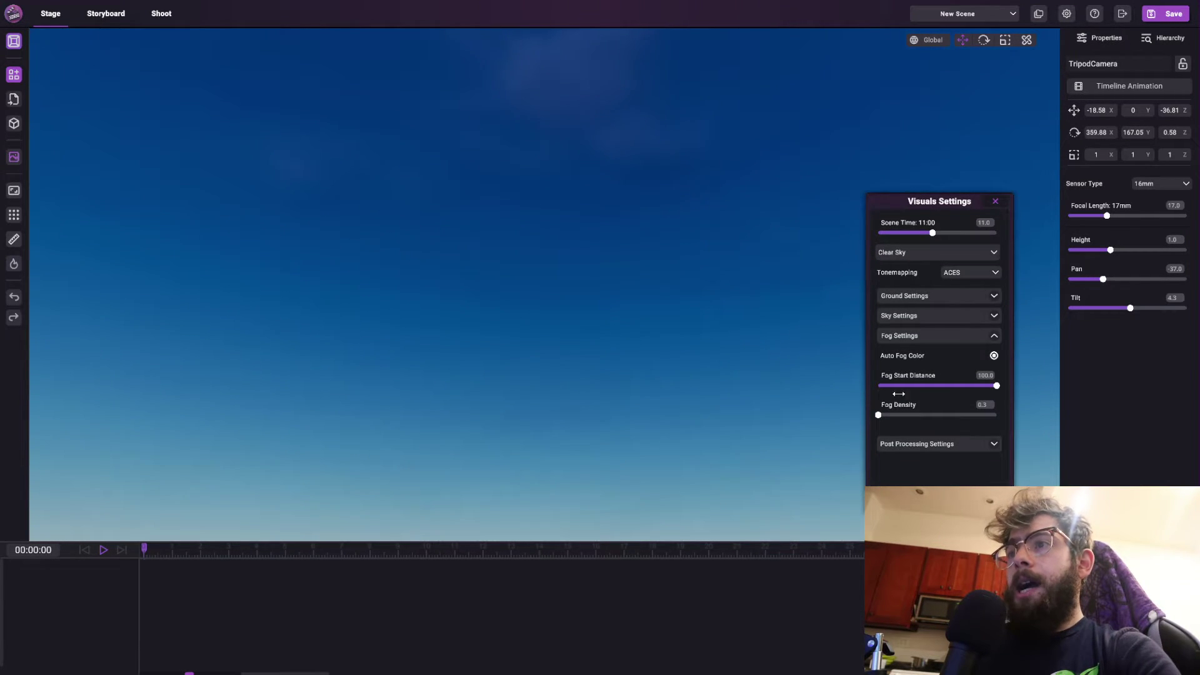
# Reopen the sky settings and set Cloud Move Speed to 0.2 and Cloud Density to 1.1
pyautogui.click(994, 316)
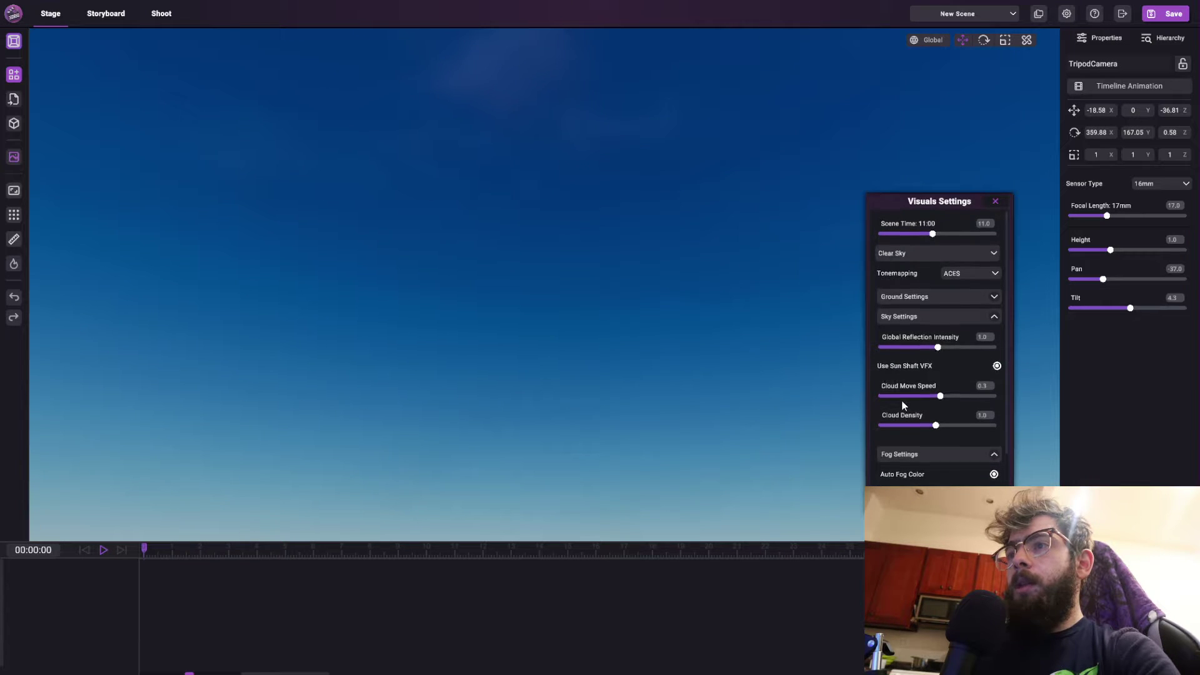
pyautogui.moveTo(910, 396); pyautogui.dragTo(950, 426)
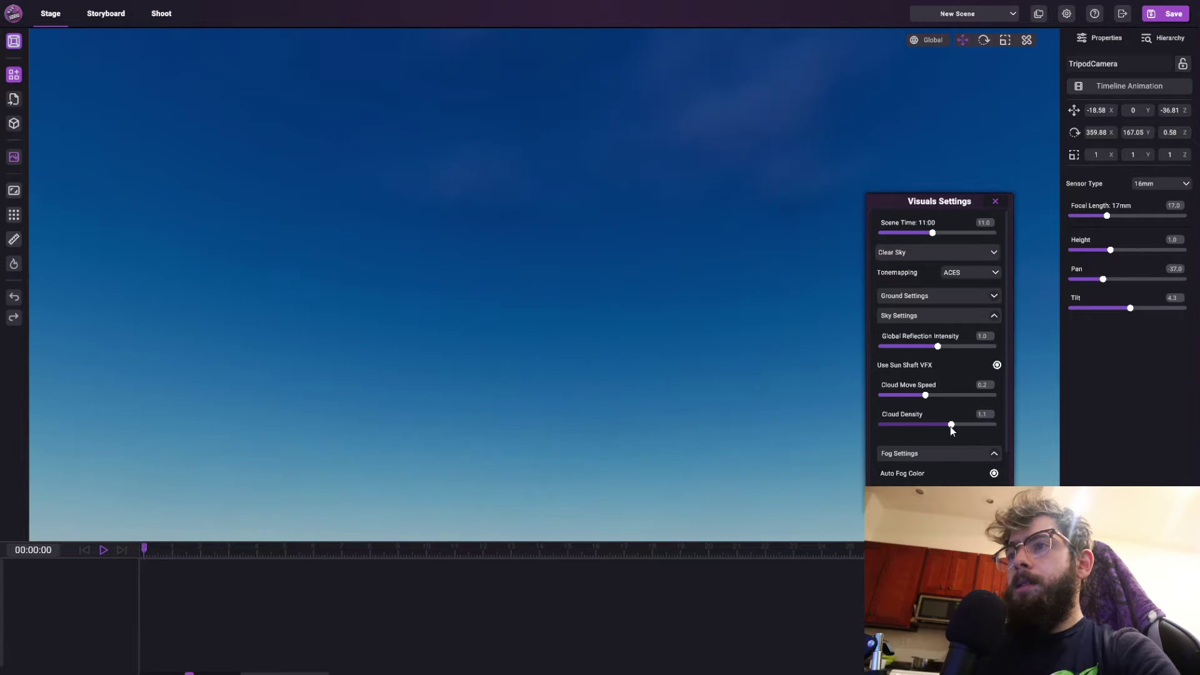
pyautogui.moveTo(688, 431); pyautogui.dragTo(848, 441, button='right')
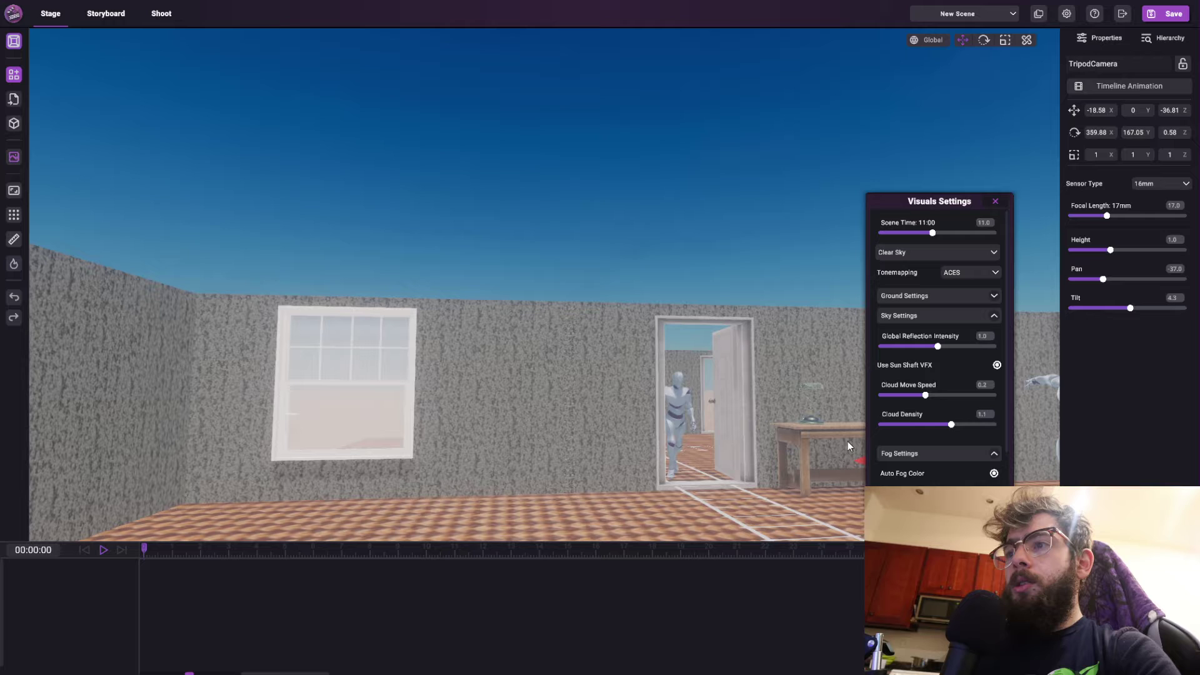
# Collapse the sky settings, raise Fog Density to 0.7 and inspect the horizon outside the building
pyautogui.click(992, 319)
pyautogui.moveTo(879, 415); pyautogui.dragTo(930, 415)
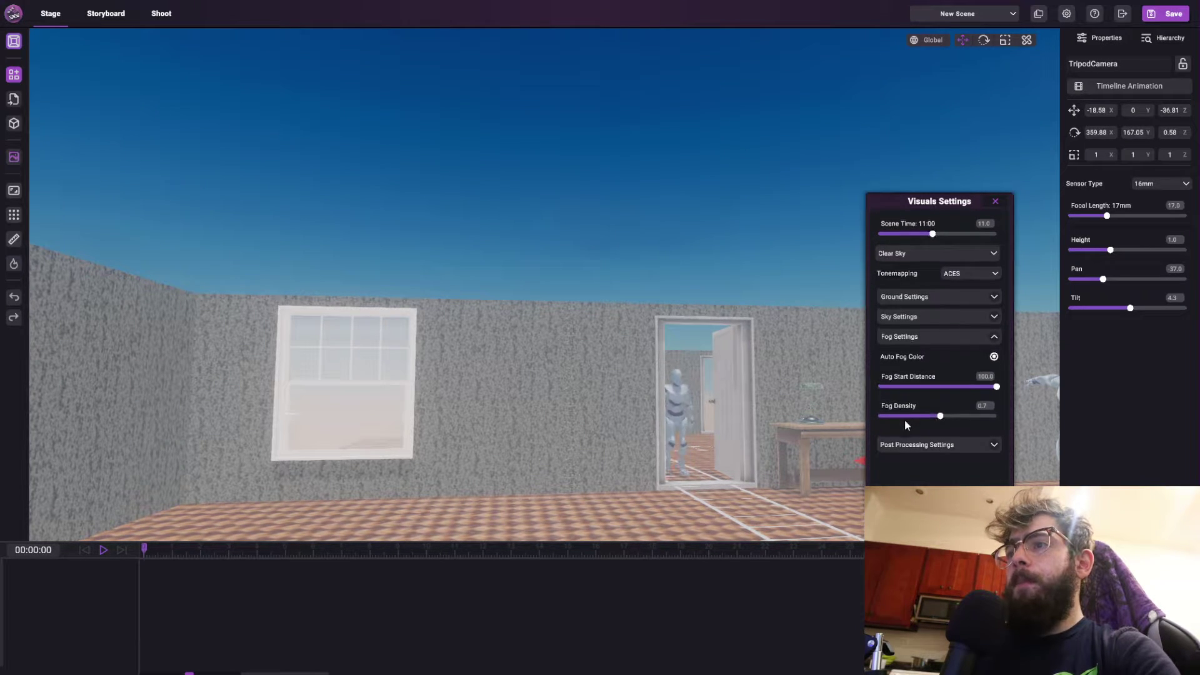
pyautogui.moveTo(596, 299); pyautogui.dragTo(855, 339, button='right')
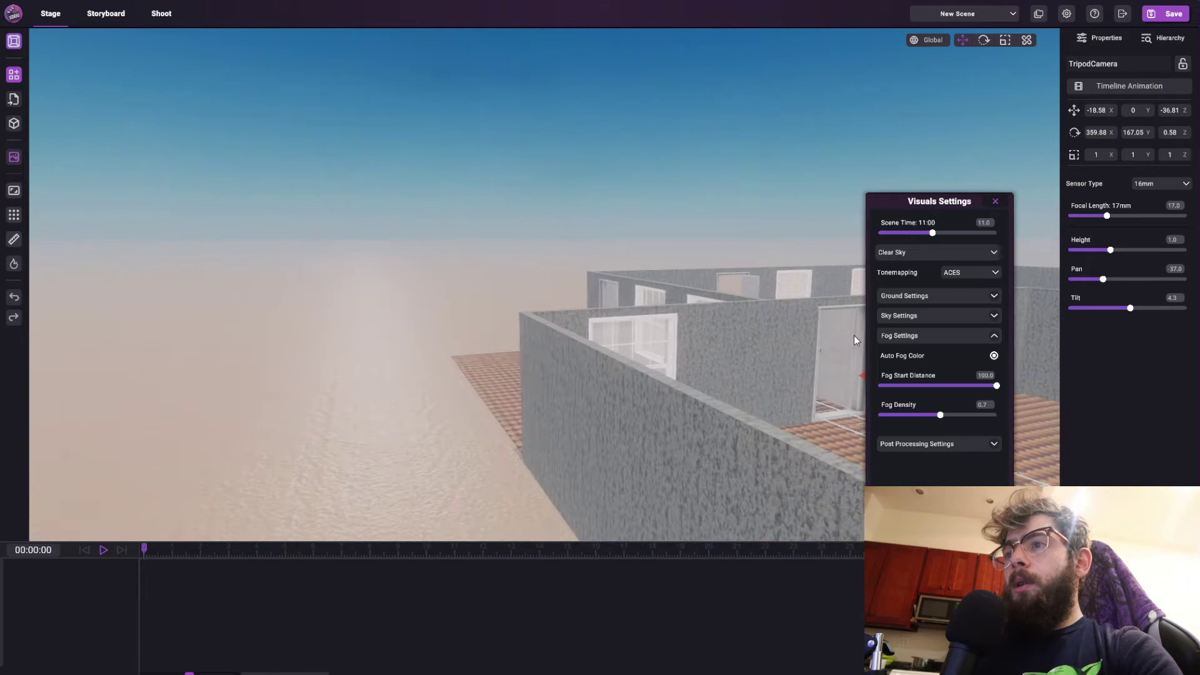
pyautogui.moveTo(862, 285); pyautogui.dragTo(834, 256, button='right')
# Preview the foggy horizon at Scene Time 7:00 and bring the time up to 10:00
pyautogui.moveTo(927, 232); pyautogui.dragTo(912, 237)
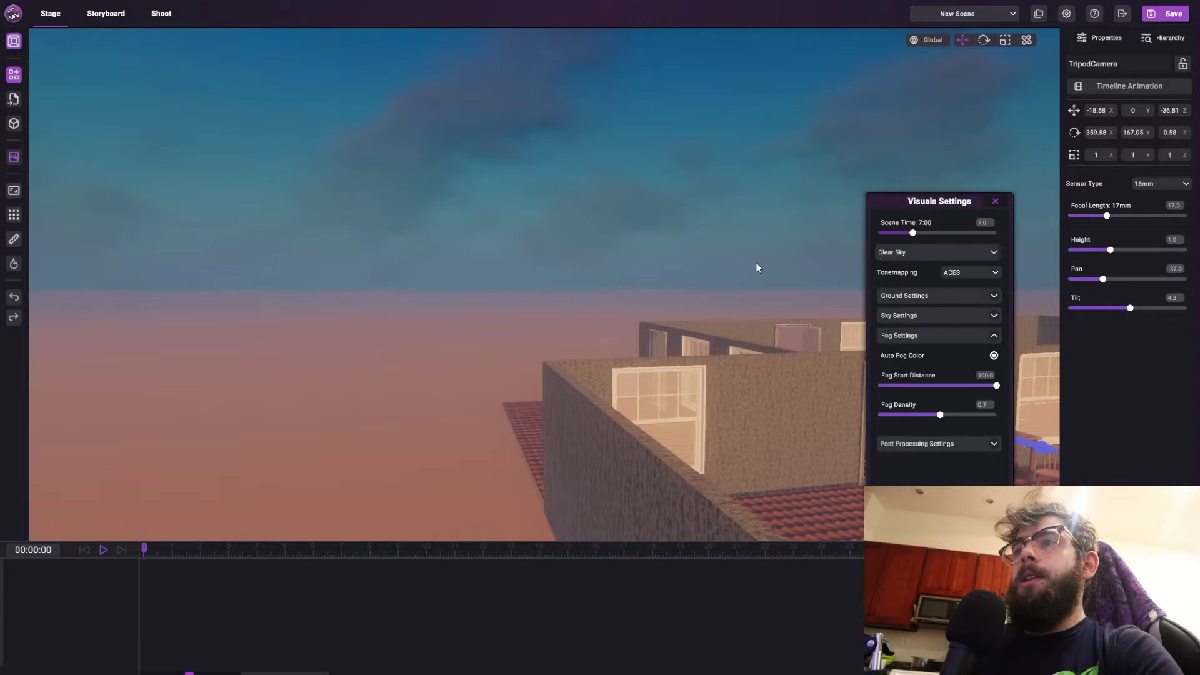
pyautogui.moveTo(756, 264); pyautogui.dragTo(813, 274, button='right')
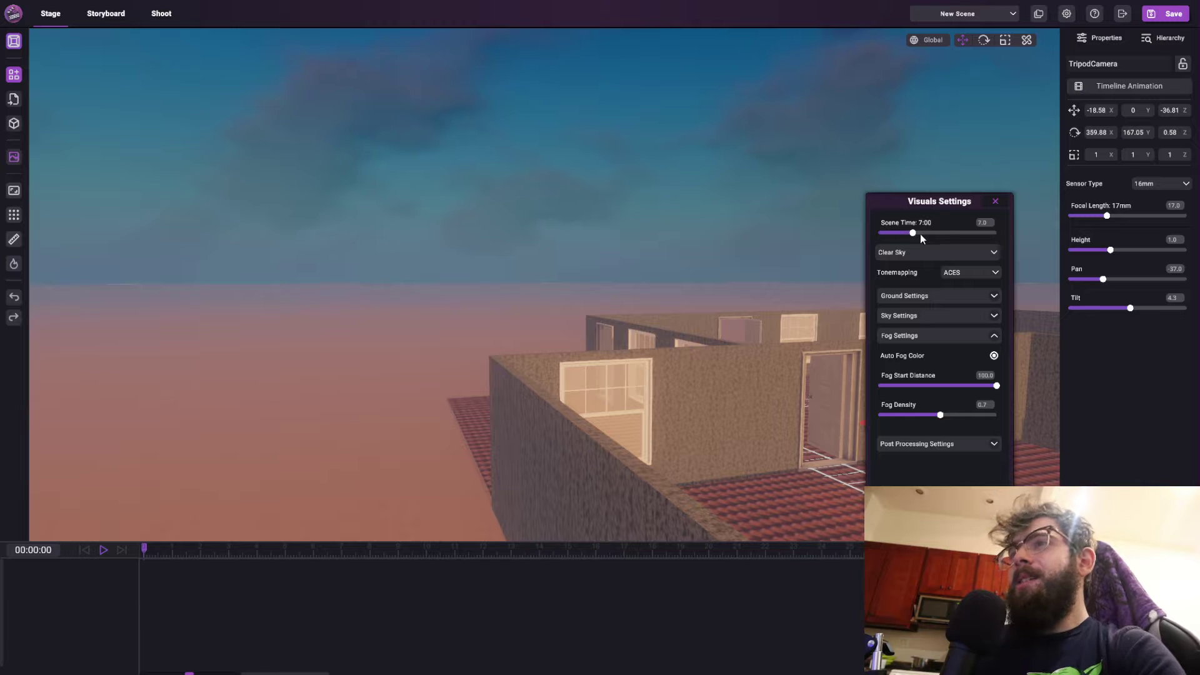
pyautogui.moveTo(921, 234); pyautogui.dragTo(930, 235)
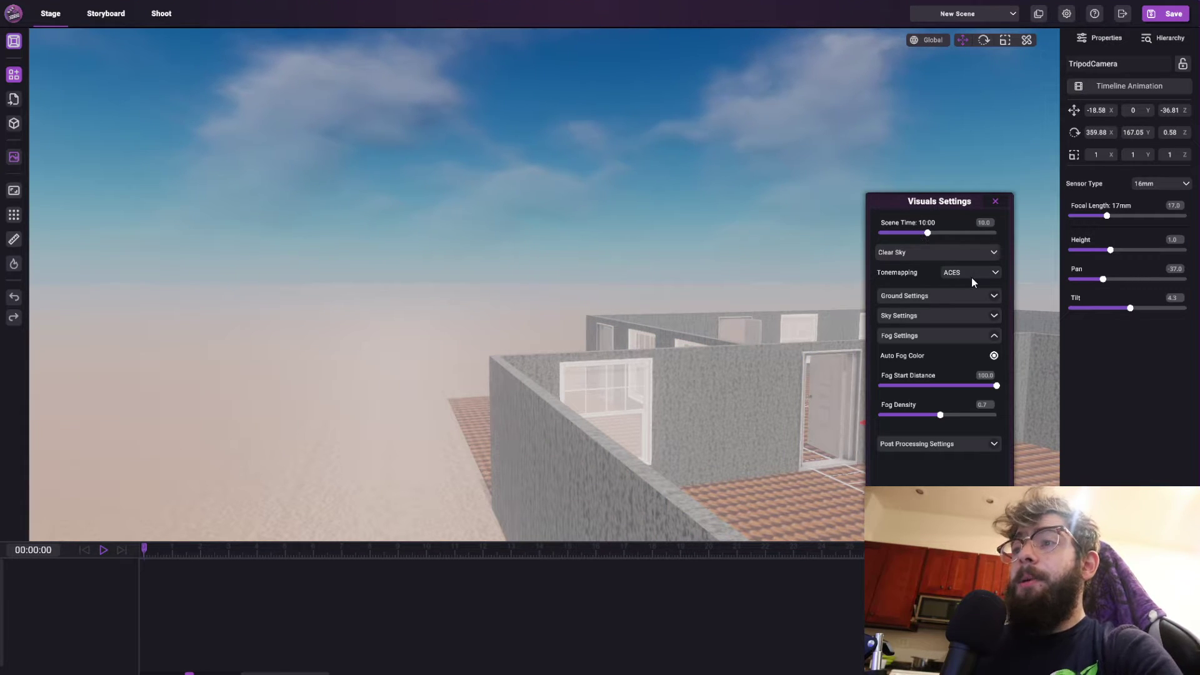
# Turn off Auto Fog Color and try a yellow-green Horizon Fog Color of RGB 129, 142, 39
pyautogui.click(995, 356)
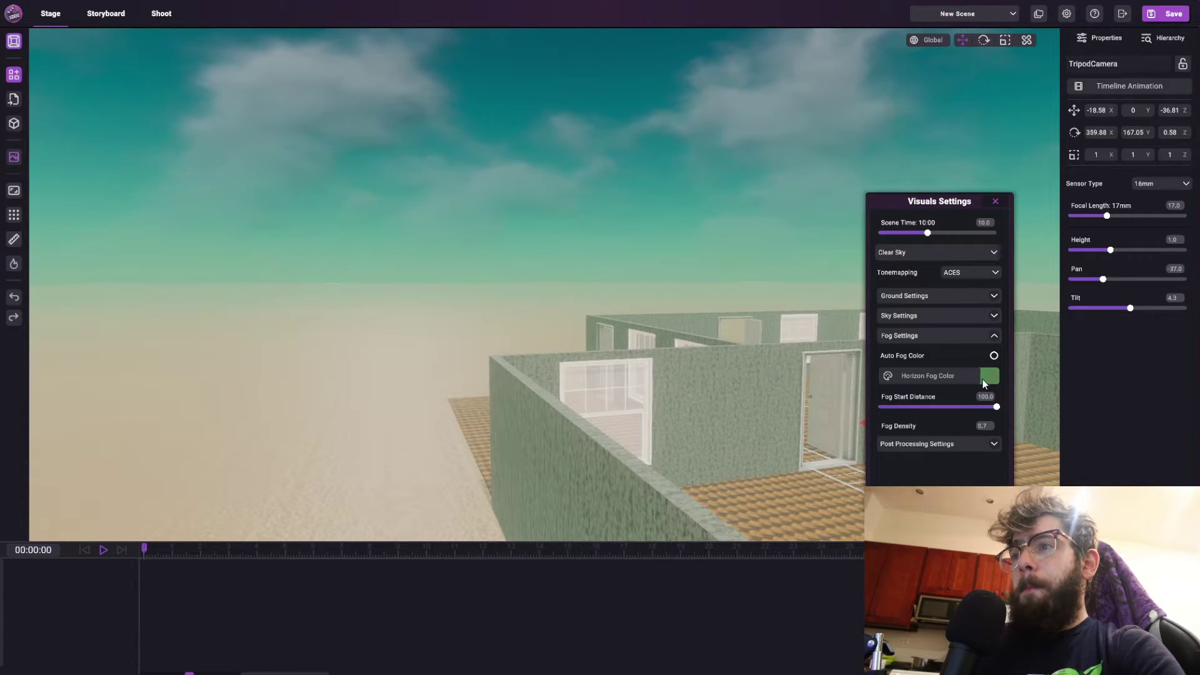
pyautogui.click(985, 378)
pyautogui.moveTo(619, 309)
pyautogui.mouseDown()
pyautogui.moveTo(643, 311)
pyautogui.moveTo(634, 347)
pyautogui.mouseUp()
pyautogui.moveTo(669, 367)
pyautogui.mouseDown()
pyautogui.moveTo(670, 335)
pyautogui.moveTo(671, 382)
pyautogui.mouseUp()
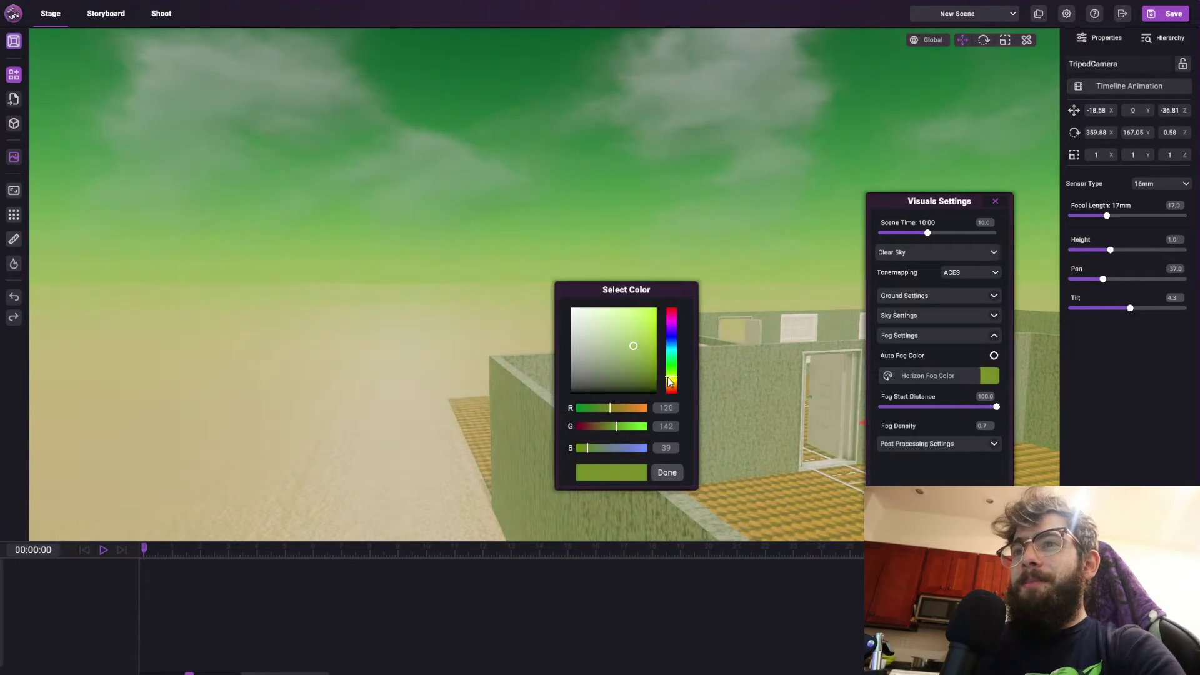
pyautogui.moveTo(813, 250); pyautogui.dragTo(627, 289, button='right')
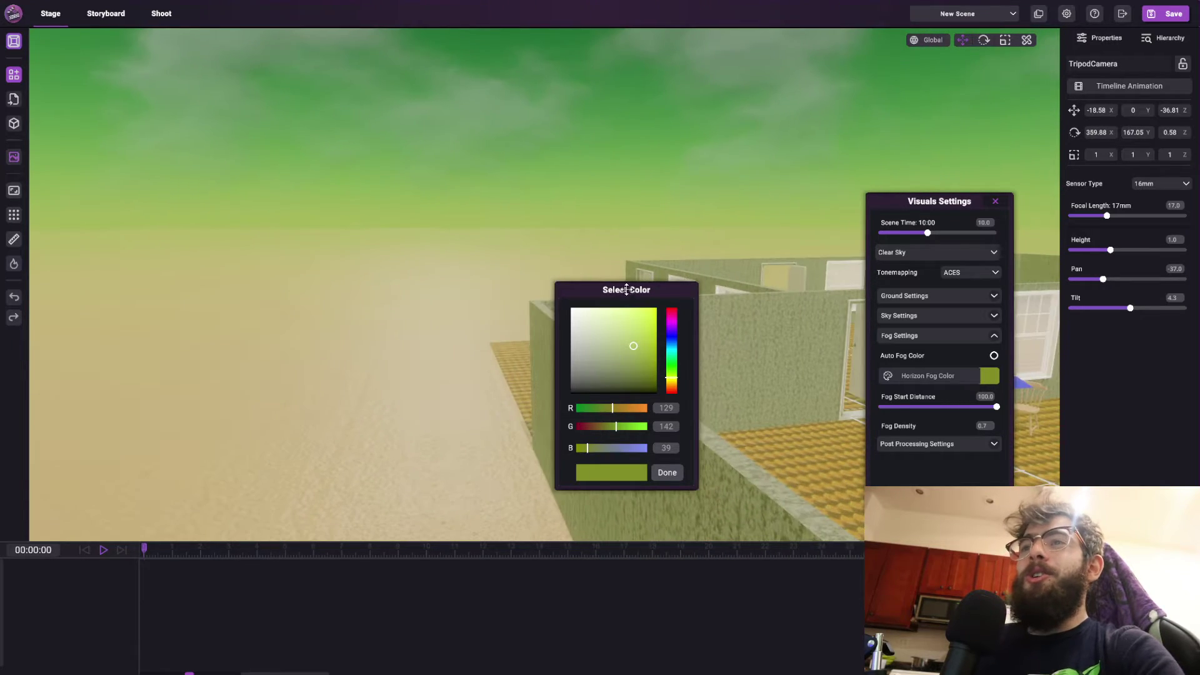
pyautogui.moveTo(588, 291); pyautogui.dragTo(311, 285)
pyautogui.moveTo(716, 191); pyautogui.dragTo(701, 172, button='right')
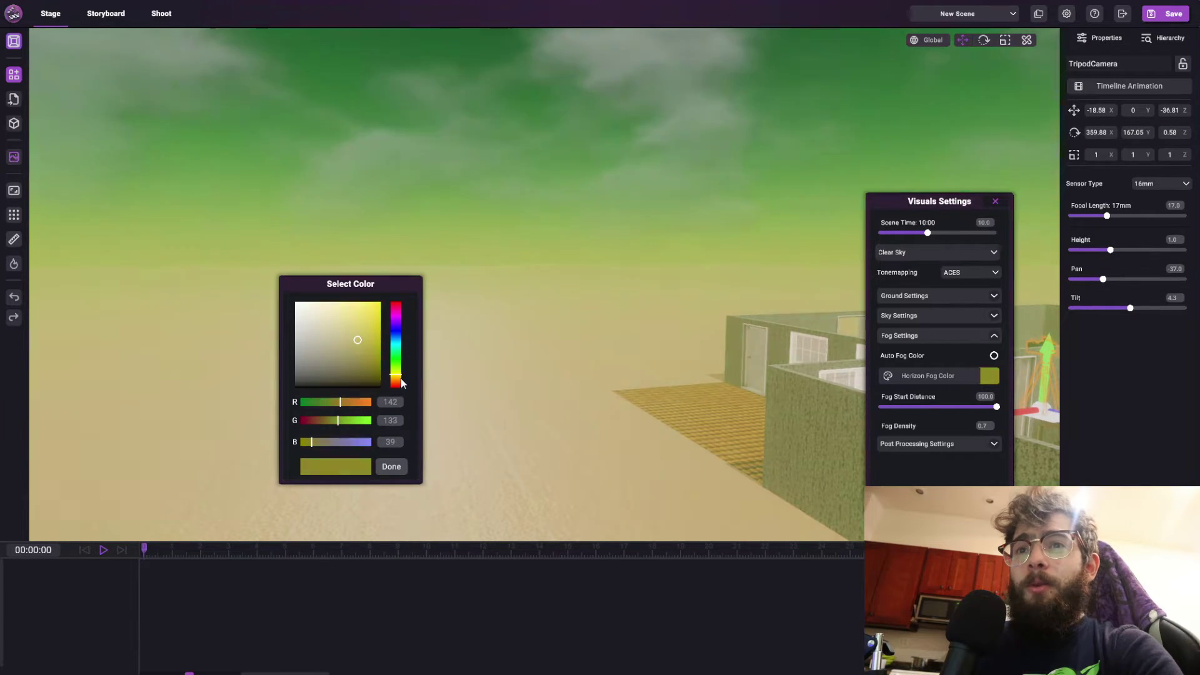
# Shift the Horizon Fog Color to a dark orange-brown, RGB 124, 77, 10, and look over the sky
pyautogui.moveTo(401, 379); pyautogui.dragTo(402, 380)
pyautogui.moveTo(338, 342)
pyautogui.mouseDown()
pyautogui.moveTo(332, 351)
pyautogui.moveTo(322, 332)
pyautogui.moveTo(366, 322)
pyautogui.moveTo(396, 336)
pyautogui.moveTo(397, 348)
pyautogui.moveTo(331, 343)
pyautogui.moveTo(363, 315)
pyautogui.moveTo(336, 340)
pyautogui.moveTo(374, 346)
pyautogui.moveTo(397, 366)
pyautogui.moveTo(395, 384)
pyautogui.mouseUp()
pyautogui.moveTo(687, 318); pyautogui.dragTo(507, 230, button='right')
pyautogui.moveTo(643, 147); pyautogui.dragTo(649, 279, button='right')
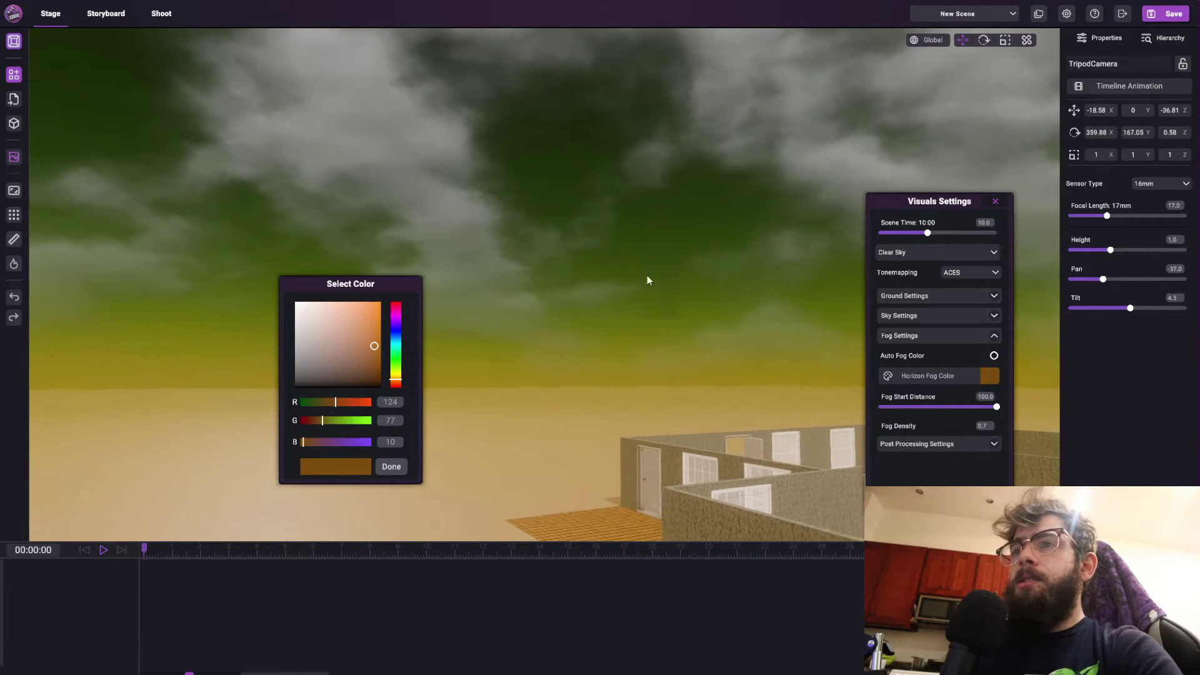
pyautogui.moveTo(538, 118); pyautogui.dragTo(596, 216, button='right')
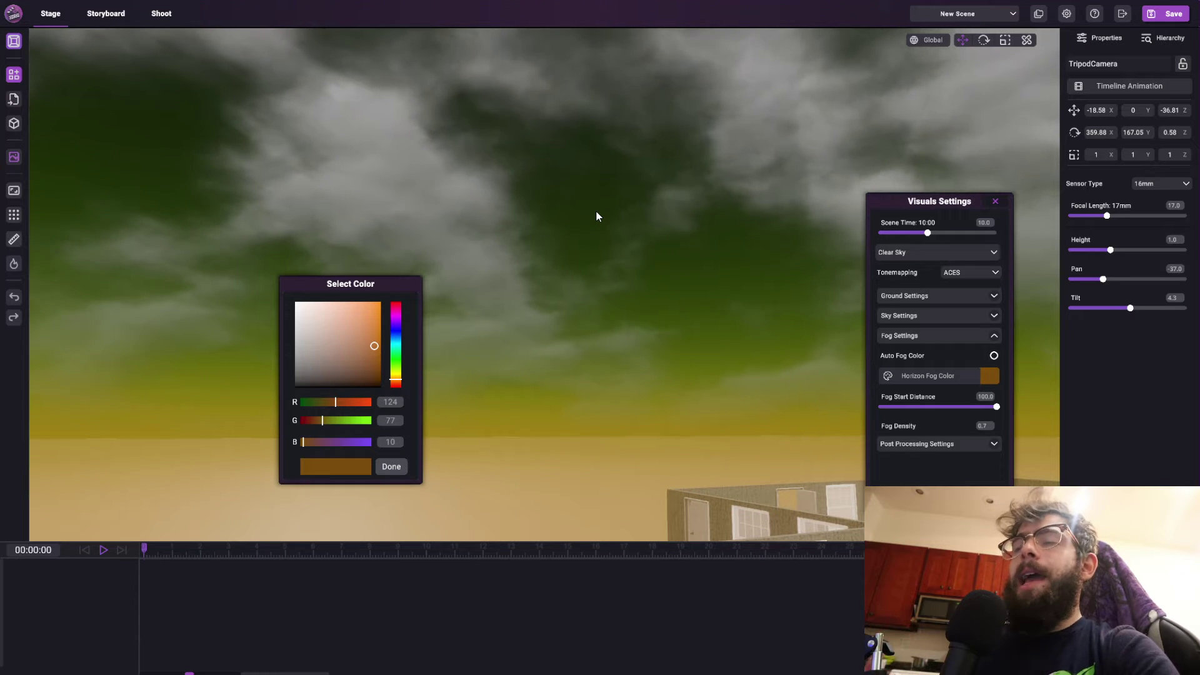
# Brighten the Horizon Fog Color to full orange and shift it to yellow, RGB 255, 224, 0
pyautogui.moveTo(322, 306); pyautogui.dragTo(387, 303)
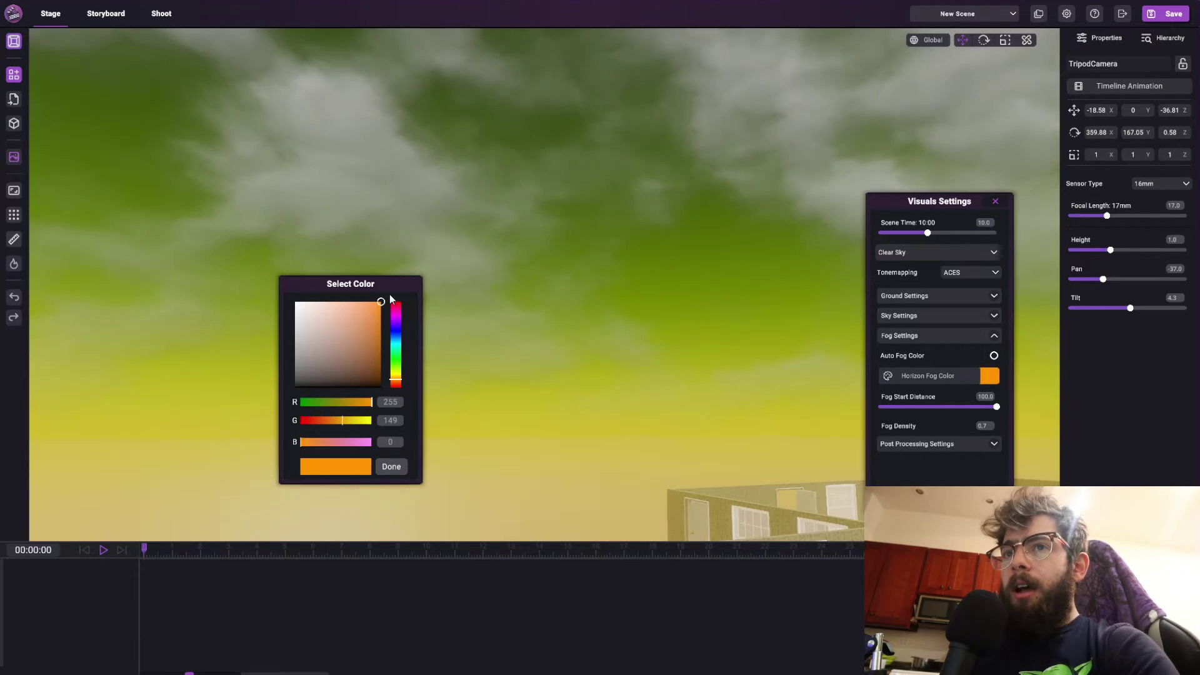
pyautogui.moveTo(617, 375); pyautogui.dragTo(388, 369, button='right')
pyautogui.moveTo(401, 362); pyautogui.dragTo(399, 378)
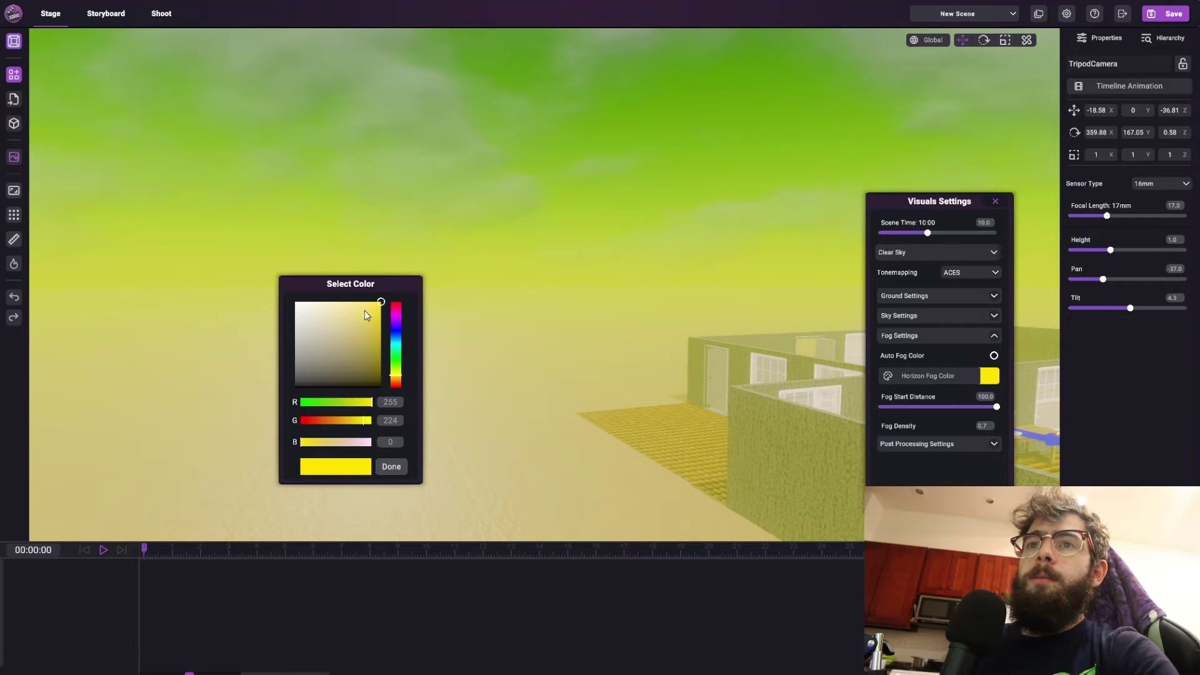
# Try a light blue Horizon Fog Color, RGB 112, 151, 198, and change it to pure red, RGB 255, 0, 0
pyautogui.click(332, 321)
pyautogui.click(398, 337)
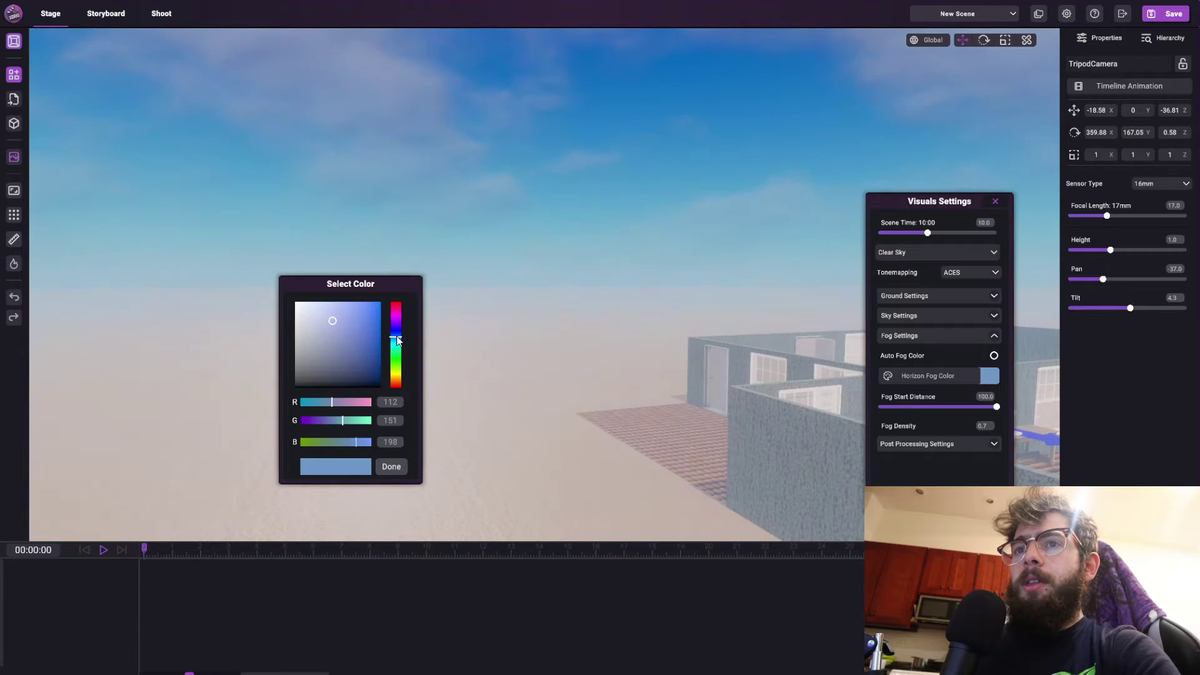
pyautogui.moveTo(372, 341); pyautogui.dragTo(398, 305)
pyautogui.click(397, 306)
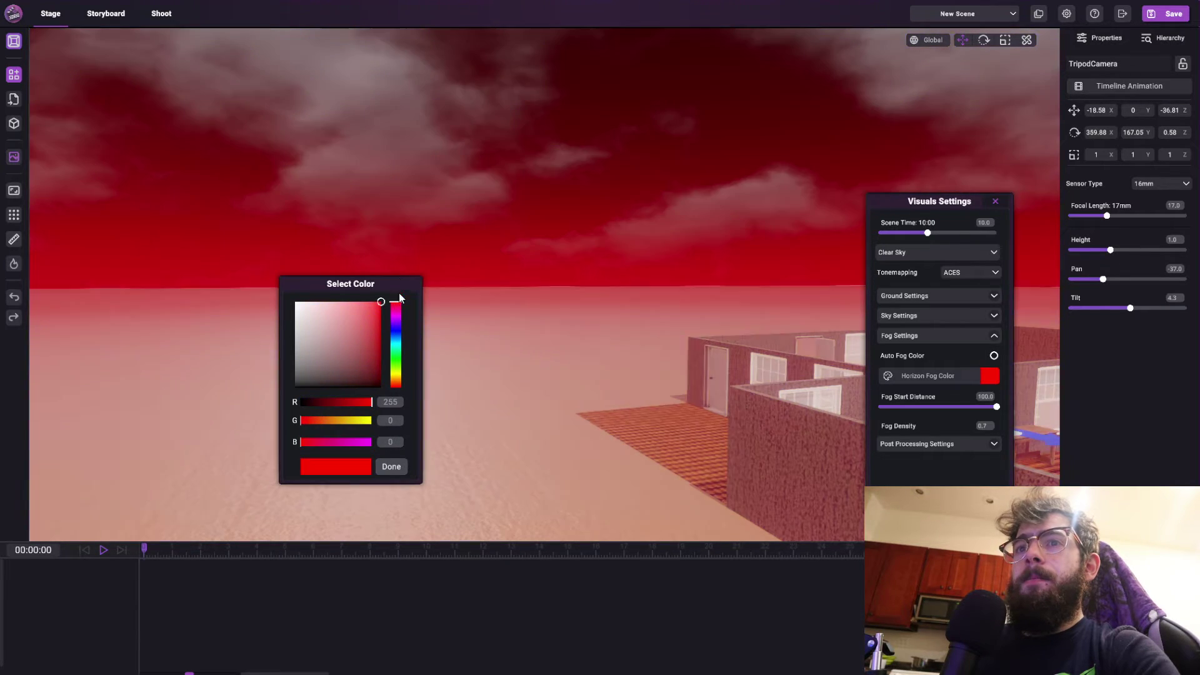
# Preview the red fog at Scene Time 4:00 with Clear Sky and Overcast weather, and set the time to 11:00
pyautogui.moveTo(929, 238); pyautogui.dragTo(898, 245)
pyautogui.moveTo(528, 274); pyautogui.dragTo(705, 211, button='right')
pyautogui.click(910, 251)
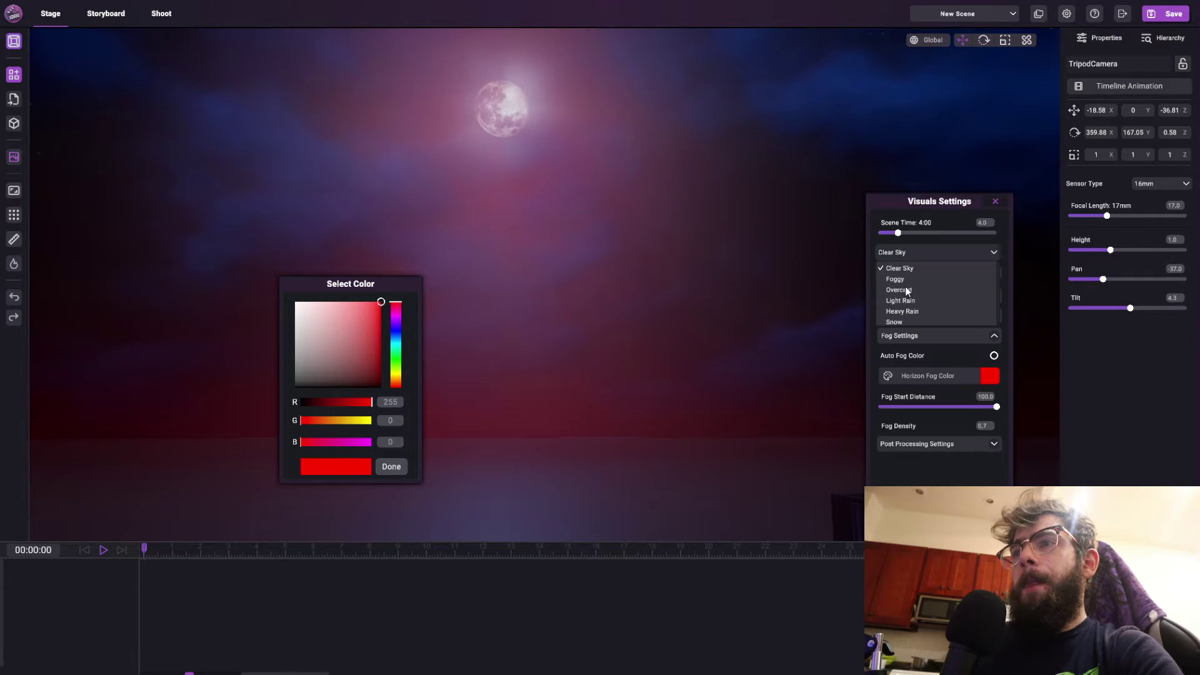
pyautogui.click(906, 290)
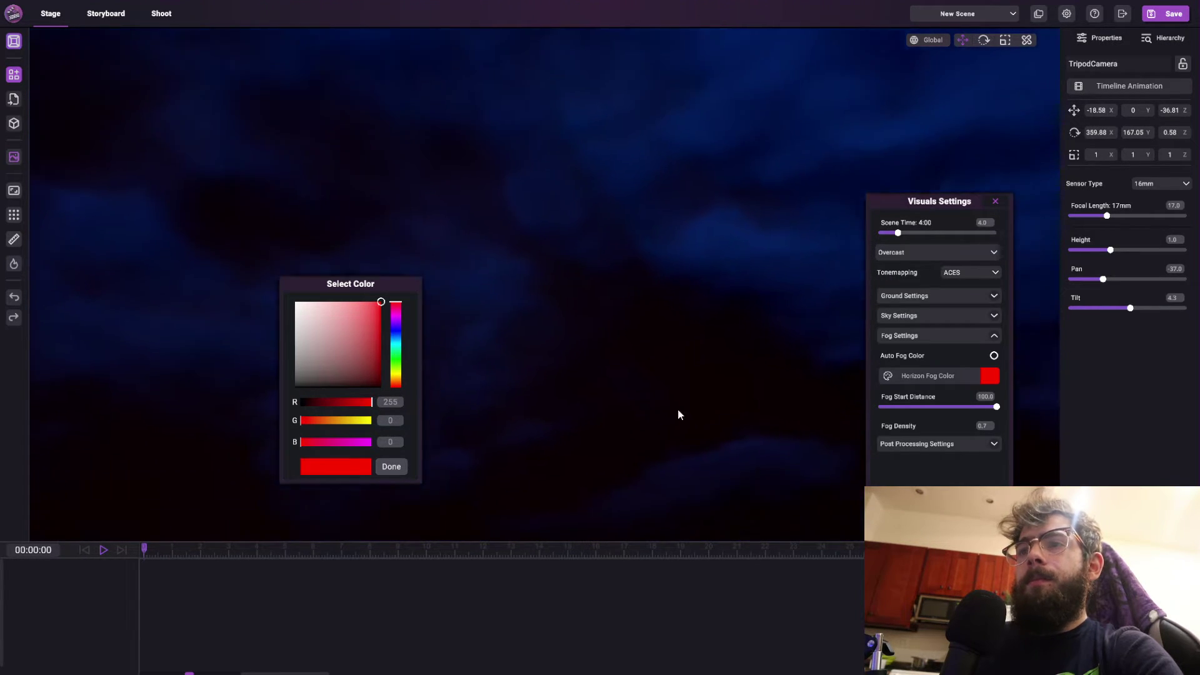
pyautogui.moveTo(678, 414); pyautogui.dragTo(852, 511, button='right')
pyautogui.click(932, 233)
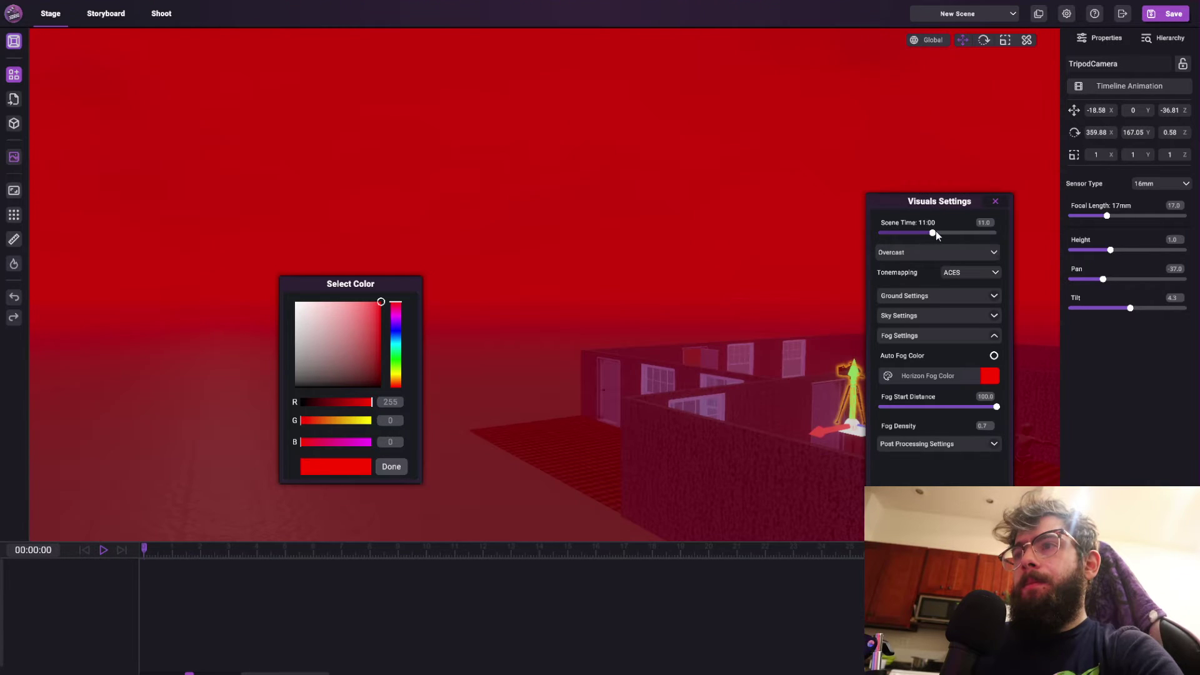
pyautogui.moveTo(731, 269); pyautogui.dragTo(858, 276, button='right')
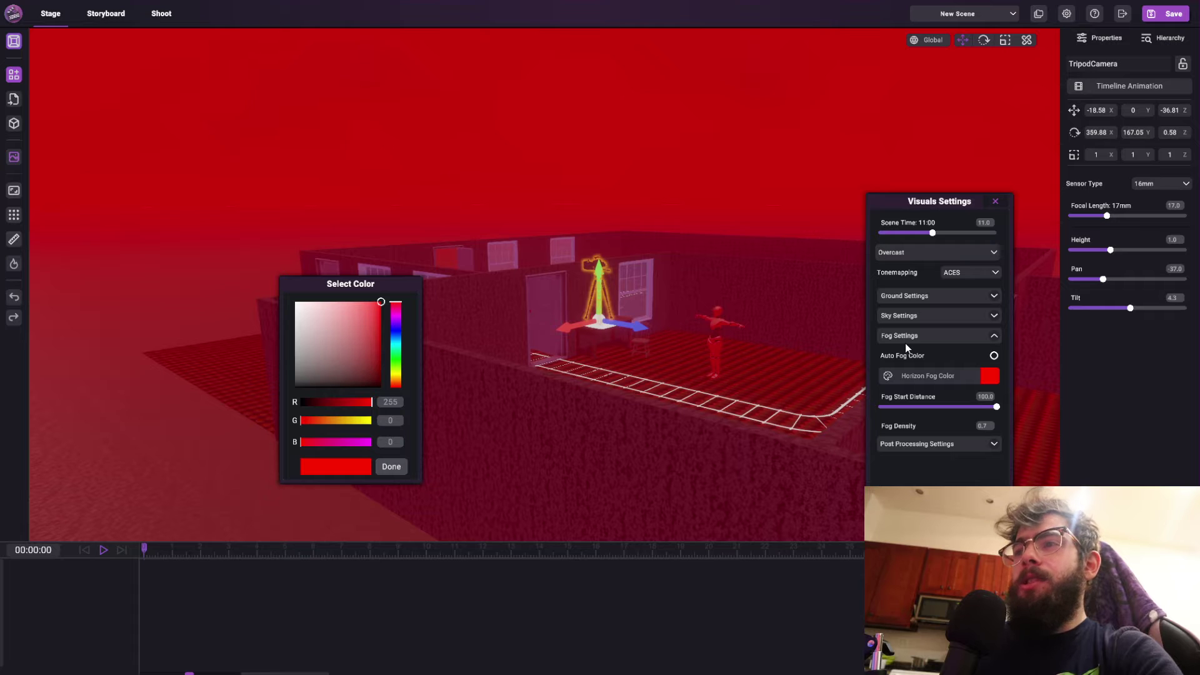
# Restore Auto Fog Color and the Clear Sky weather preset, and close the visuals settings
pyautogui.click(994, 356)
pyautogui.moveTo(563, 410); pyautogui.dragTo(625, 313, button='right')
pyautogui.click(917, 250)
pyautogui.click(897, 268)
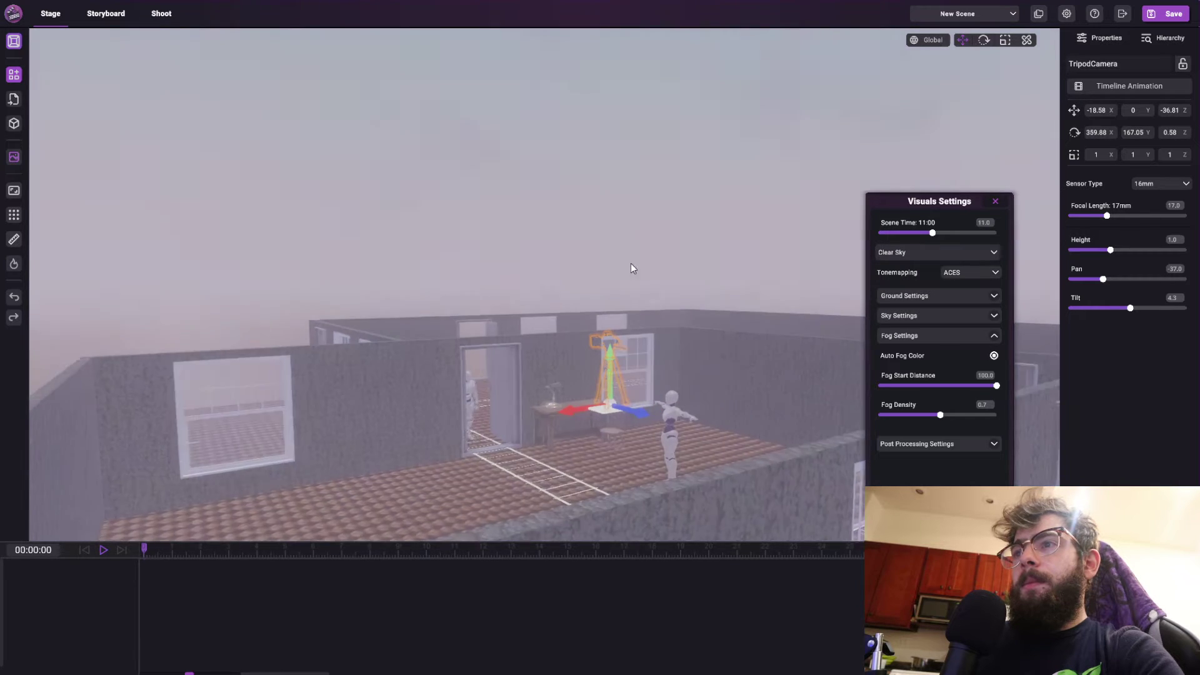
pyautogui.moveTo(632, 265); pyautogui.dragTo(620, 340, button='right')
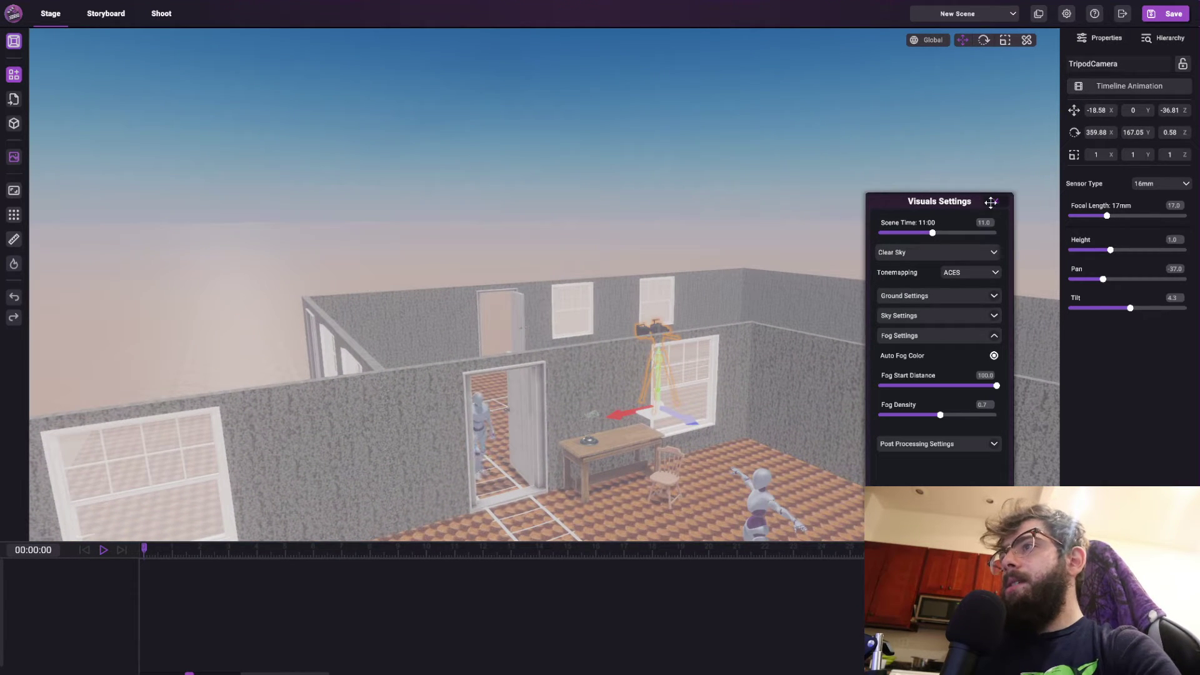
pyautogui.click(995, 201)
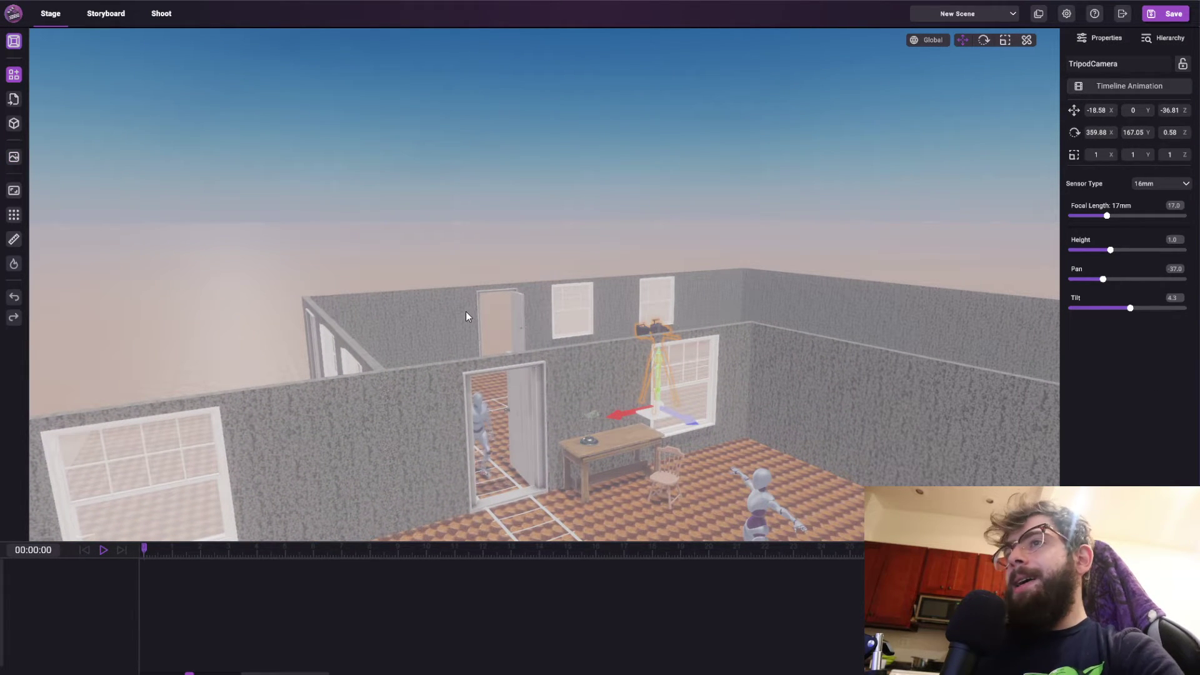
# Check the active camera's viewfinder preview over the stage and close it
pyautogui.scroll(5, 535, 373)
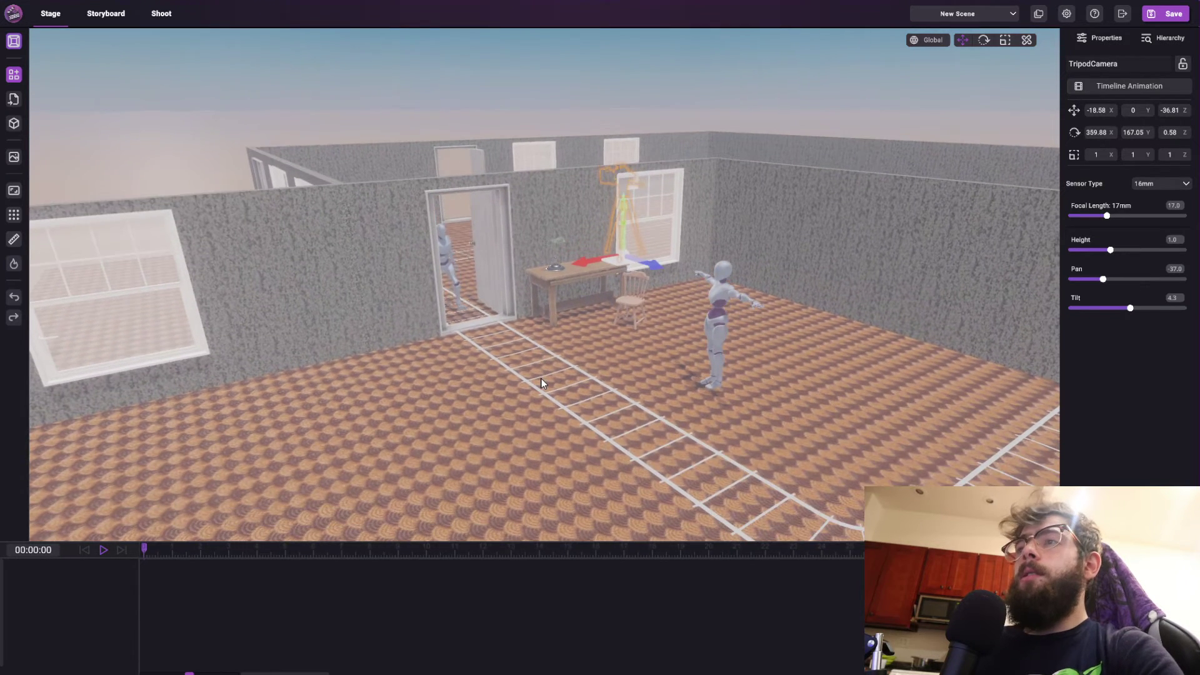
pyautogui.scroll(-3, 541, 378)
pyautogui.click(14, 192)
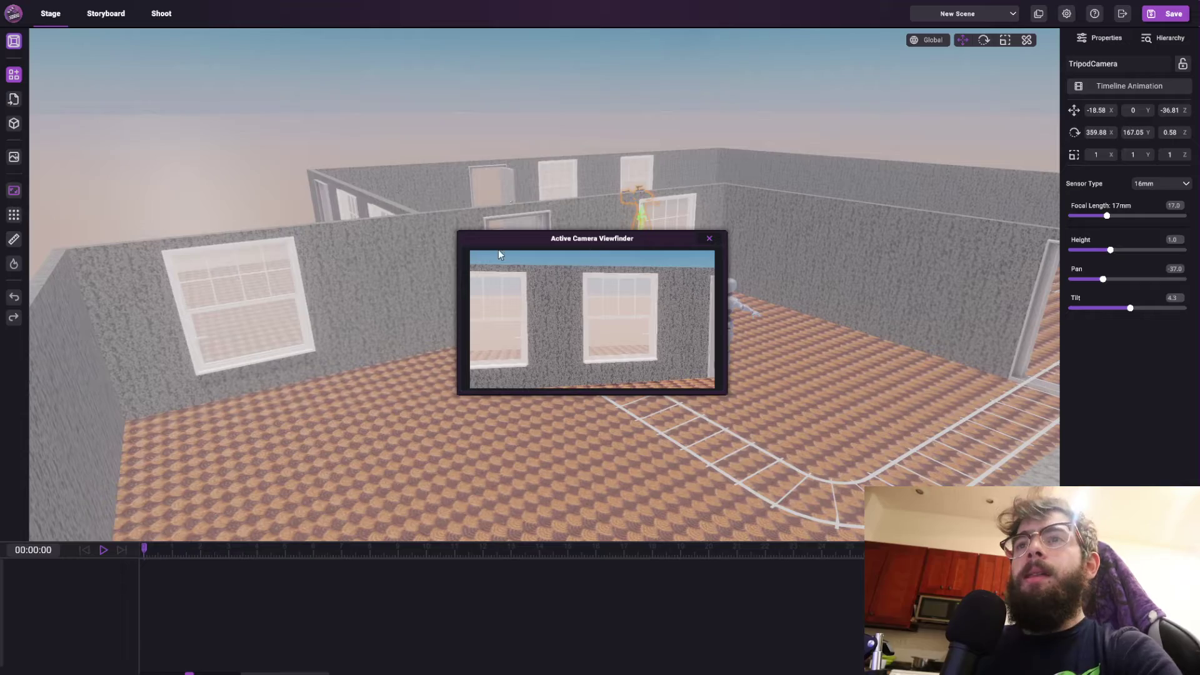
pyautogui.click(710, 238)
# Move in on the tripod camera and lower its Height to 0.7
pyautogui.moveTo(715, 247); pyautogui.dragTo(661, 364, button='right')
pyautogui.scroll(5, 643, 241)
pyautogui.scroll(5, 643, 242)
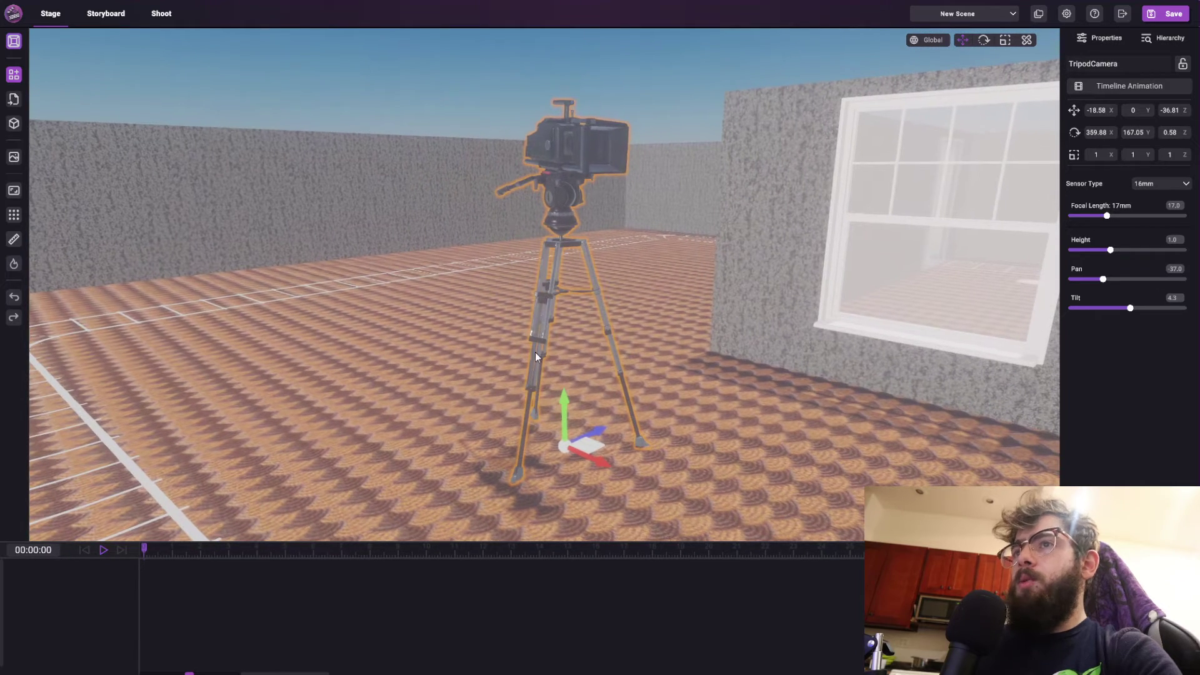
pyautogui.moveTo(741, 253); pyautogui.dragTo(891, 258, button='right')
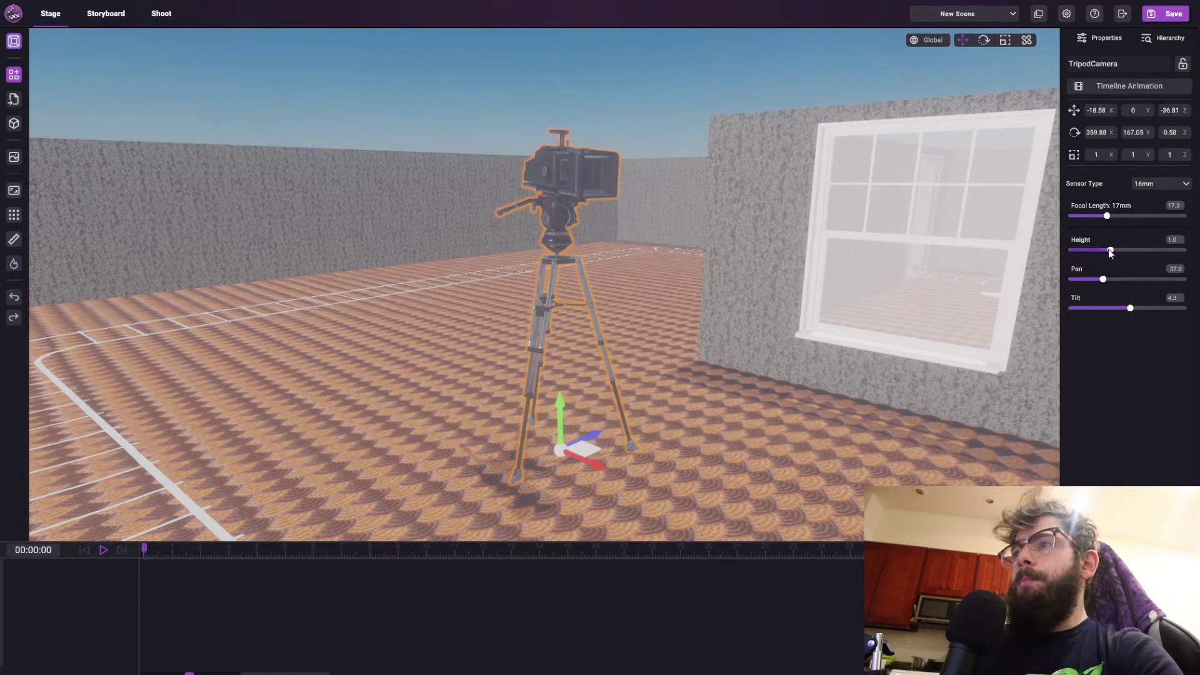
pyautogui.moveTo(1110, 250); pyautogui.dragTo(1083, 283)
pyautogui.moveTo(341, 338); pyautogui.dragTo(361, 403, button='right')
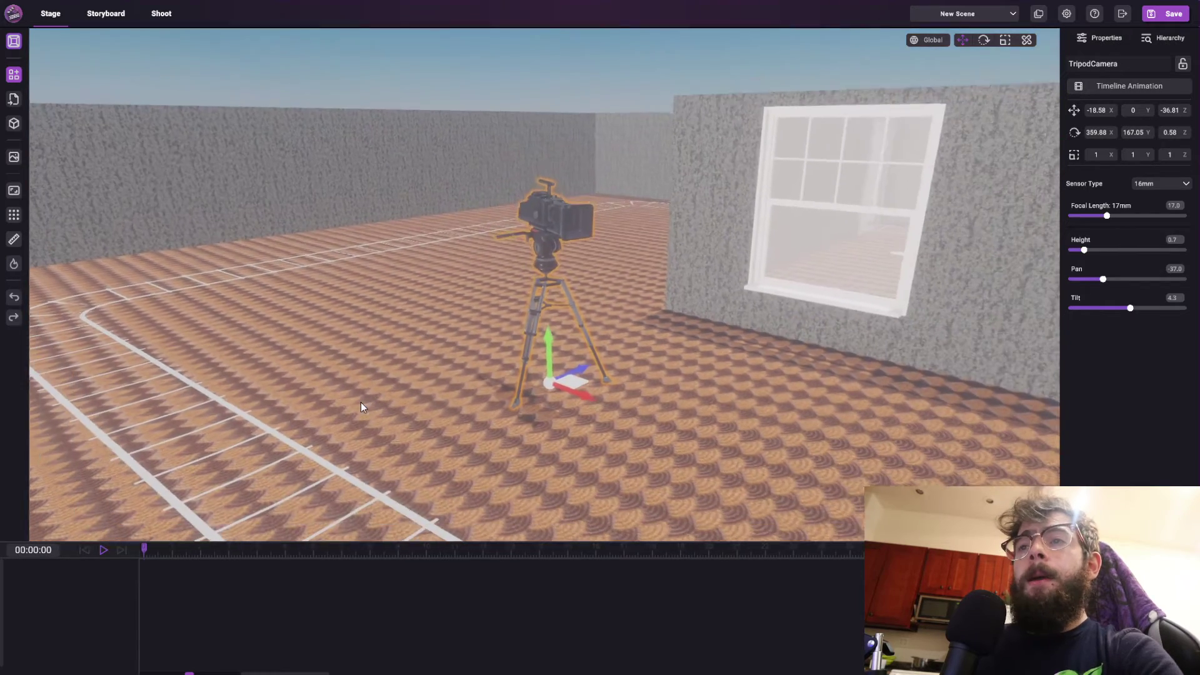
# Switch to the shooting view and reframe the camera on the door and the windows
pyautogui.click(162, 13)
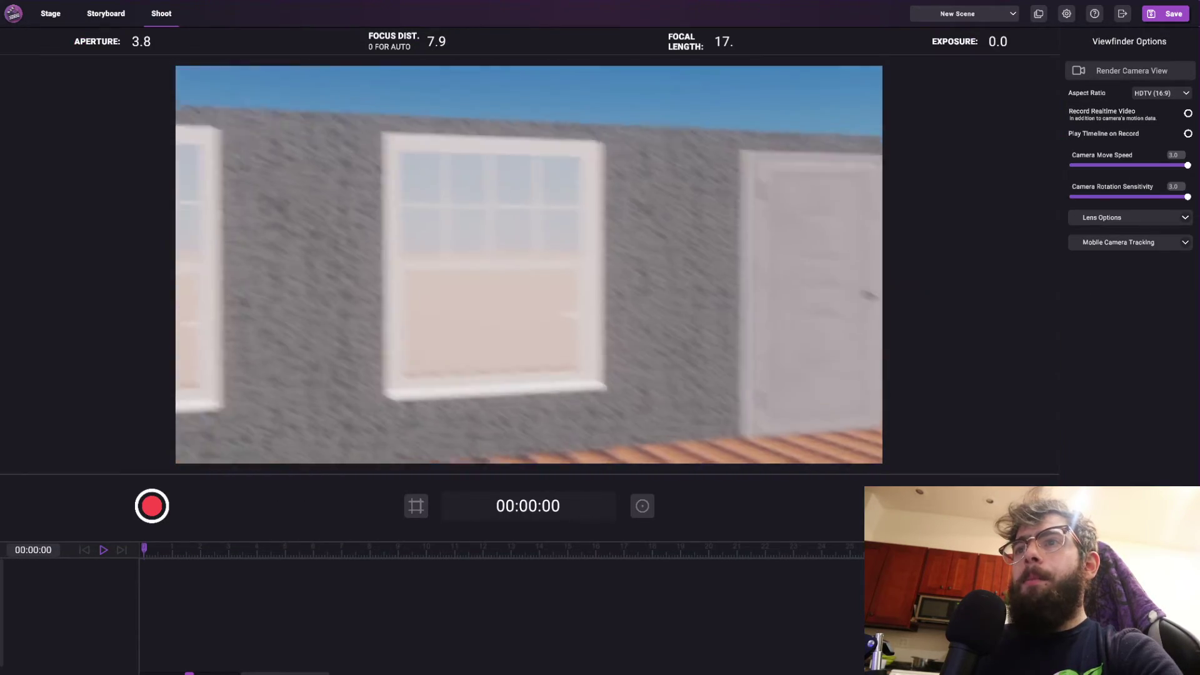
pyautogui.click(713, 320)
pyautogui.press('w')
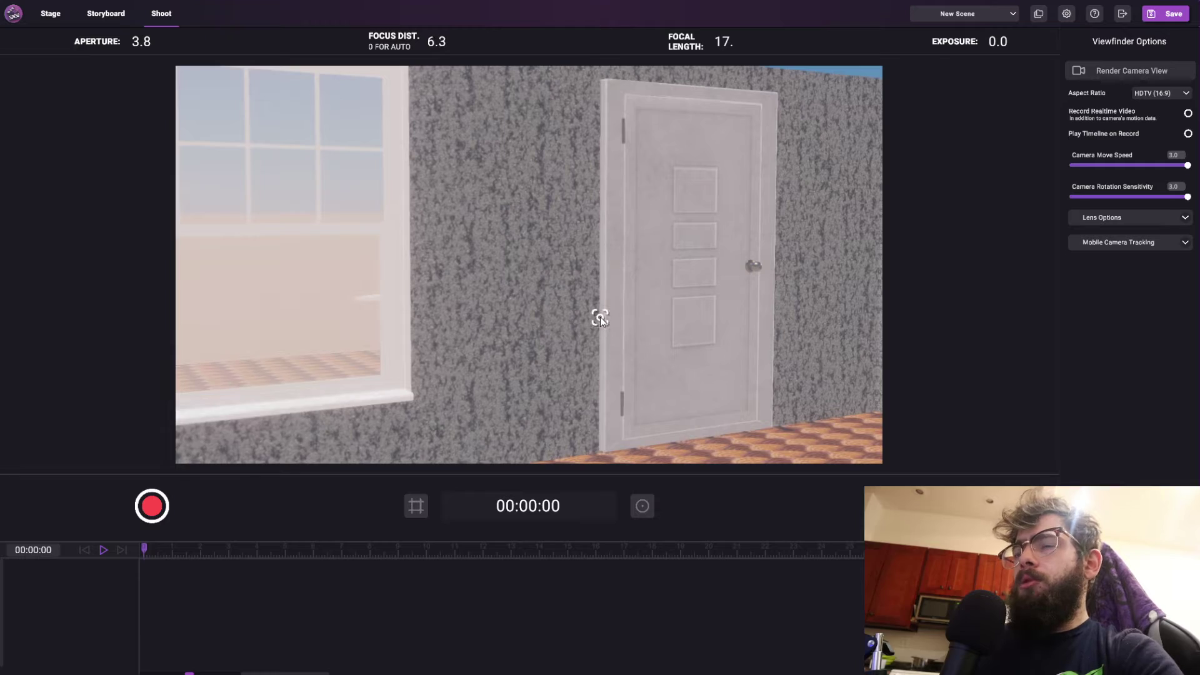
pyautogui.moveTo(600, 317); pyautogui.dragTo(860, 291, button='right')
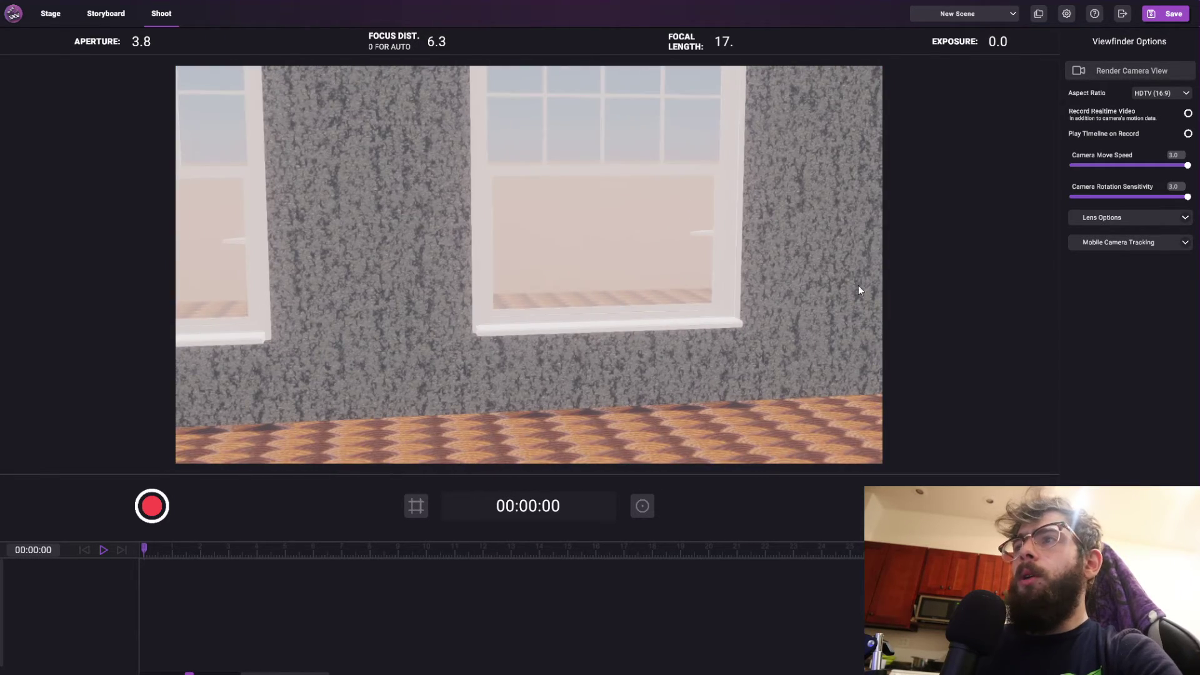
# Return to the stage, select the looping track and play its path motion to preview the walking figure
pyautogui.click(49, 14)
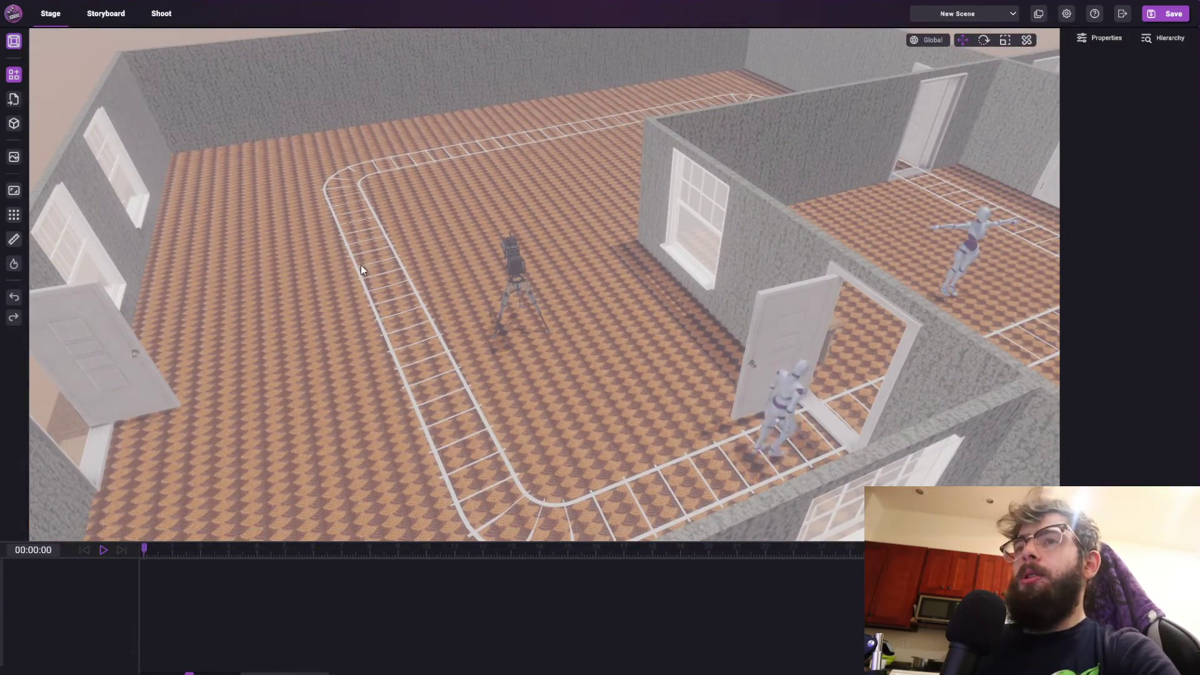
pyautogui.moveTo(384, 221); pyautogui.dragTo(439, 328, button='middle')
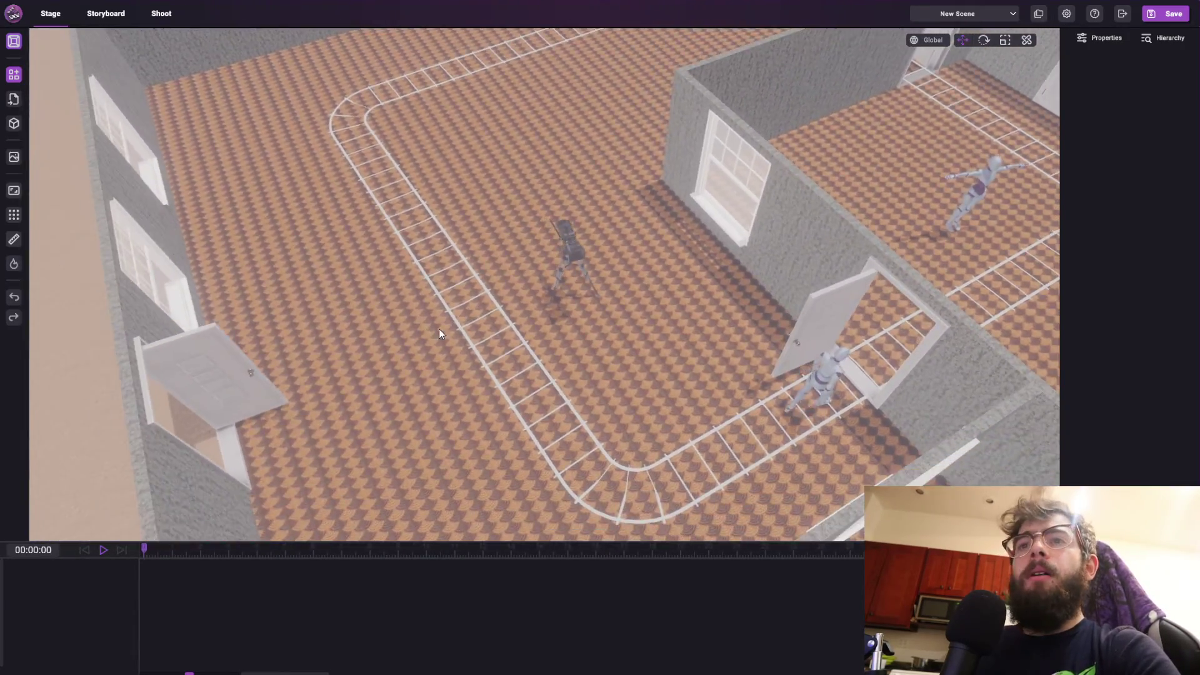
pyautogui.click(478, 314)
pyautogui.moveTo(959, 245); pyautogui.dragTo(913, 166, button='middle')
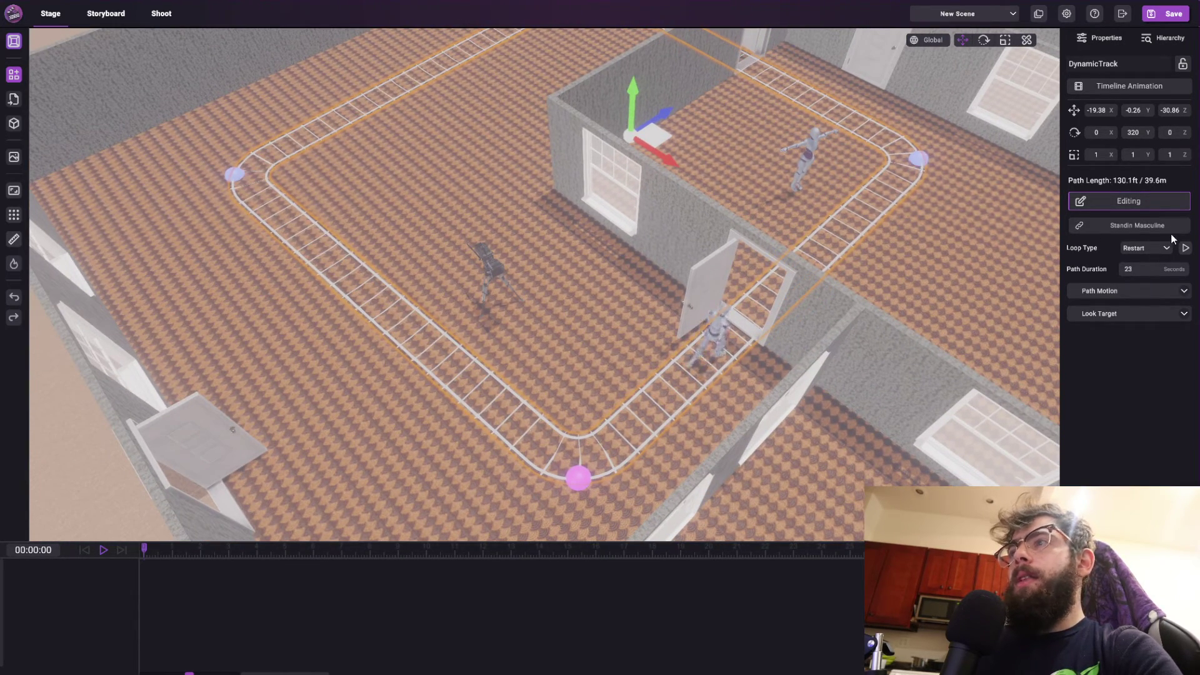
pyautogui.click(1185, 248)
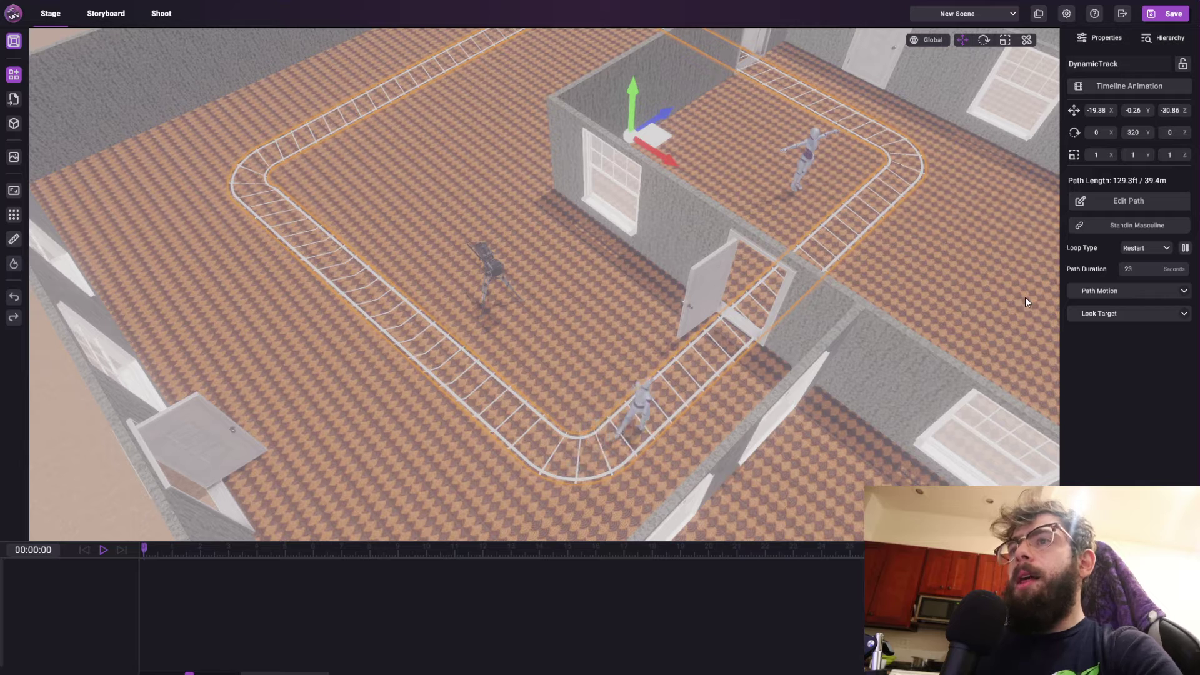
pyautogui.moveTo(544, 72); pyautogui.dragTo(690, 245, button='middle')
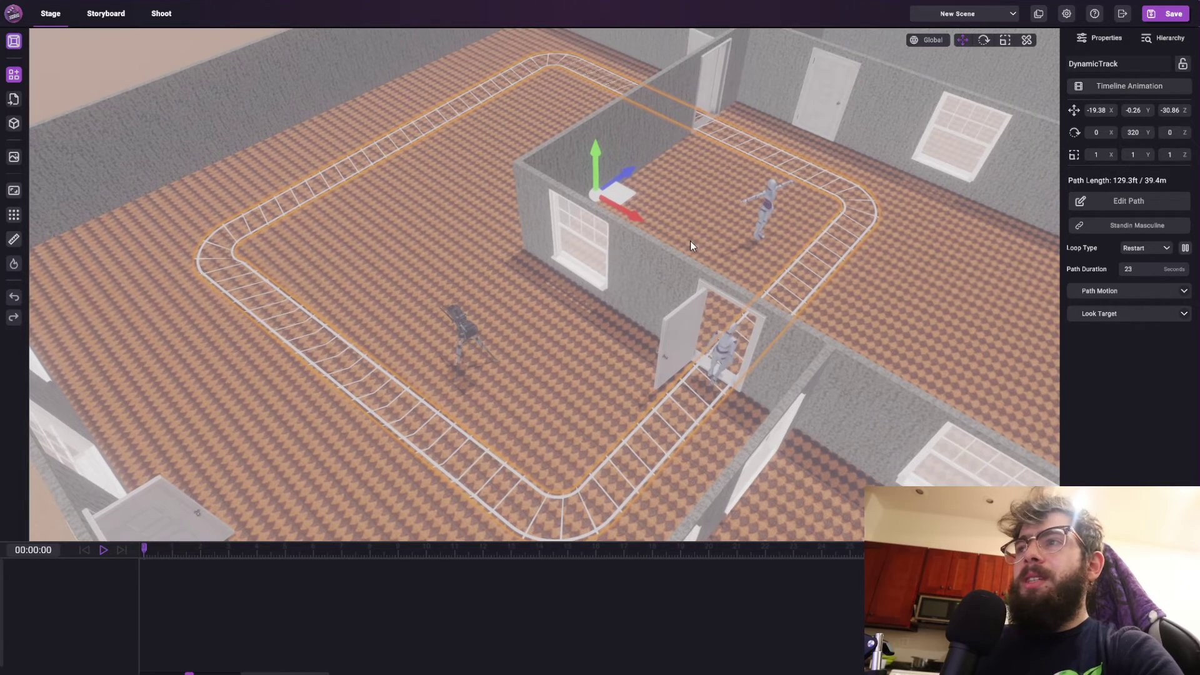
# Start editing the looping track's path and move its near corner point slightly inward, away from the windowed wall
pyautogui.click(1150, 203)
pyautogui.moveTo(866, 264); pyautogui.dragTo(632, 225, button='middle')
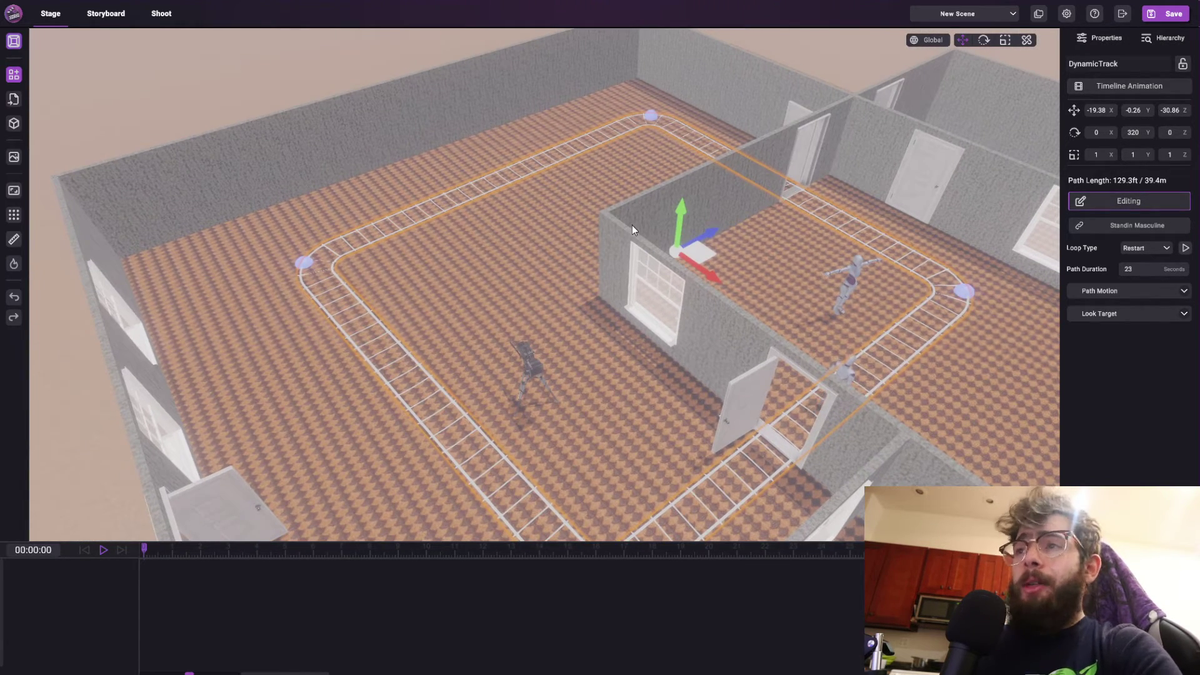
pyautogui.moveTo(403, 182); pyautogui.dragTo(439, 264, button='middle')
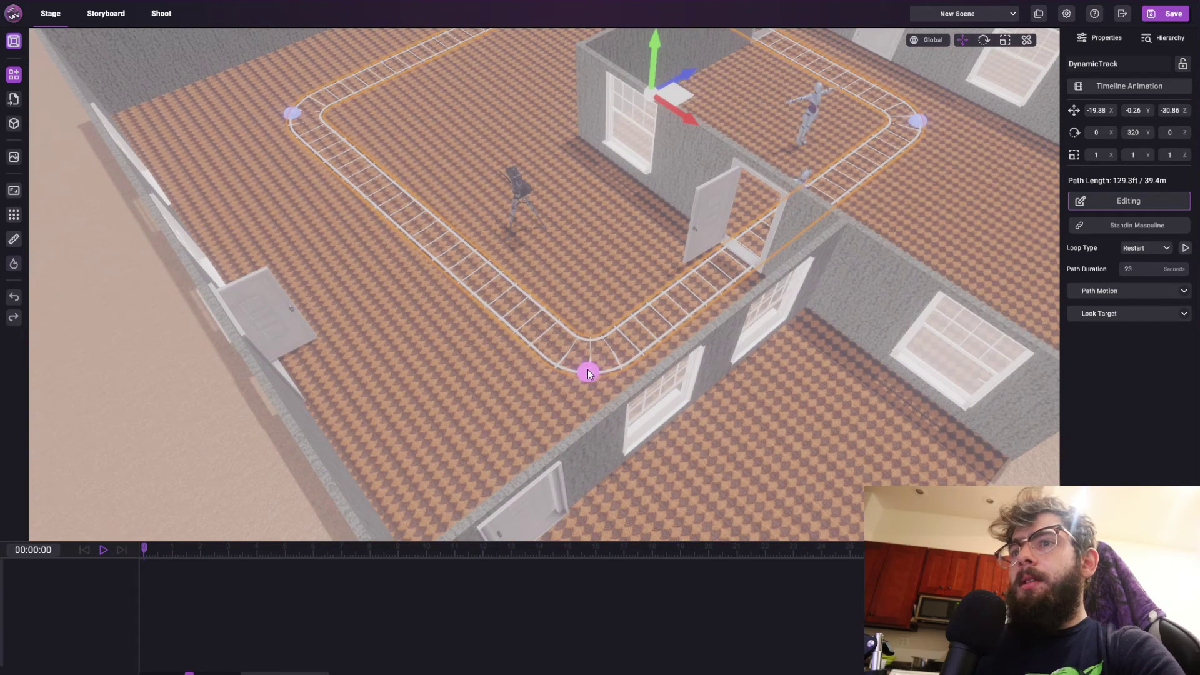
pyautogui.moveTo(589, 374); pyautogui.dragTo(612, 346)
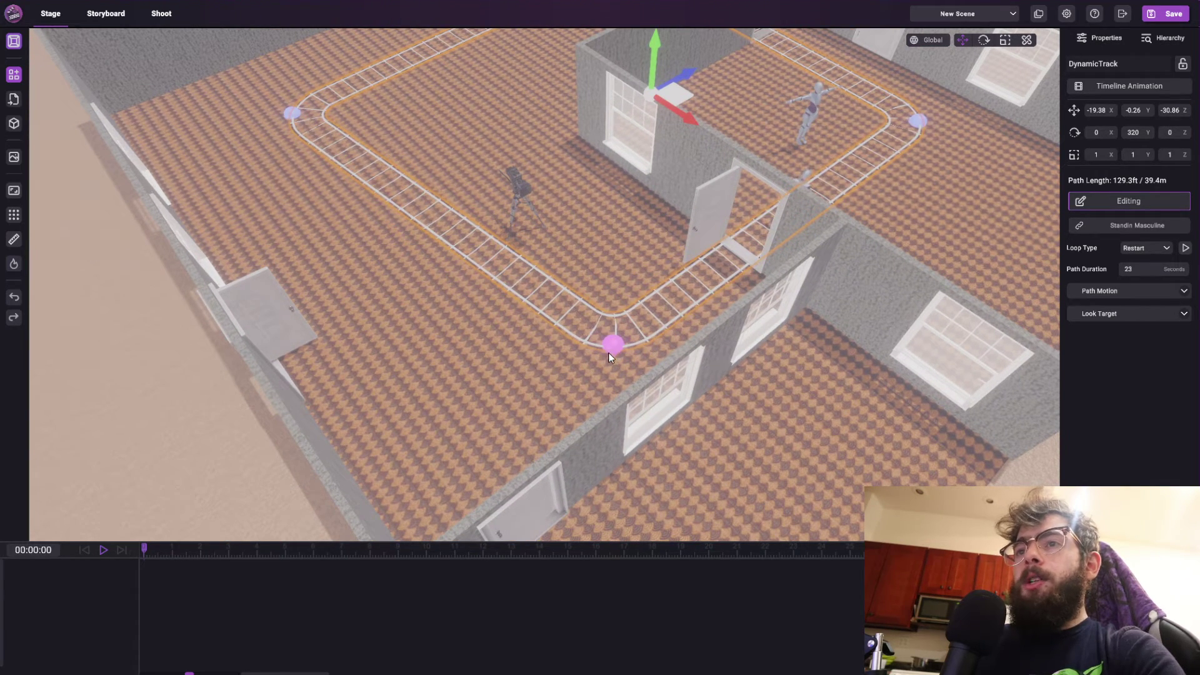
pyautogui.moveTo(494, 243); pyautogui.dragTo(467, 185, button='middle')
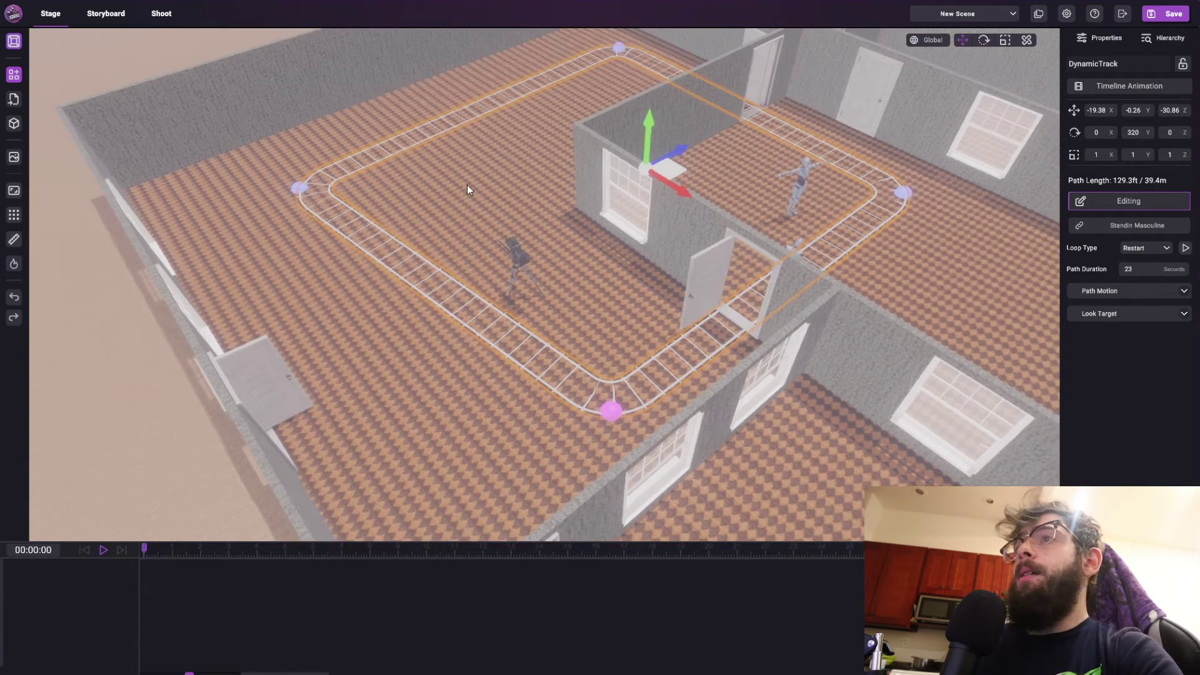
pyautogui.scroll(-1, 467, 185)
pyautogui.moveTo(610, 407); pyautogui.dragTo(602, 407)
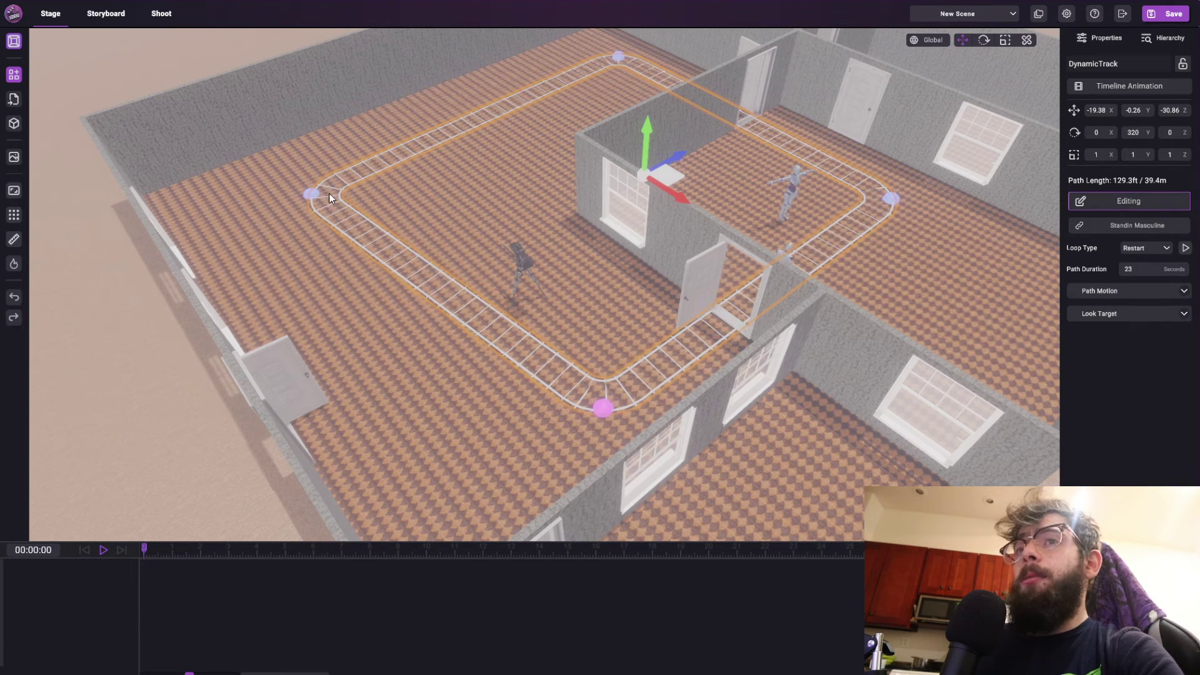
# Turn off Close Loop in the track's path motion settings and add points extending its open end across the floor
pyautogui.click(1182, 291)
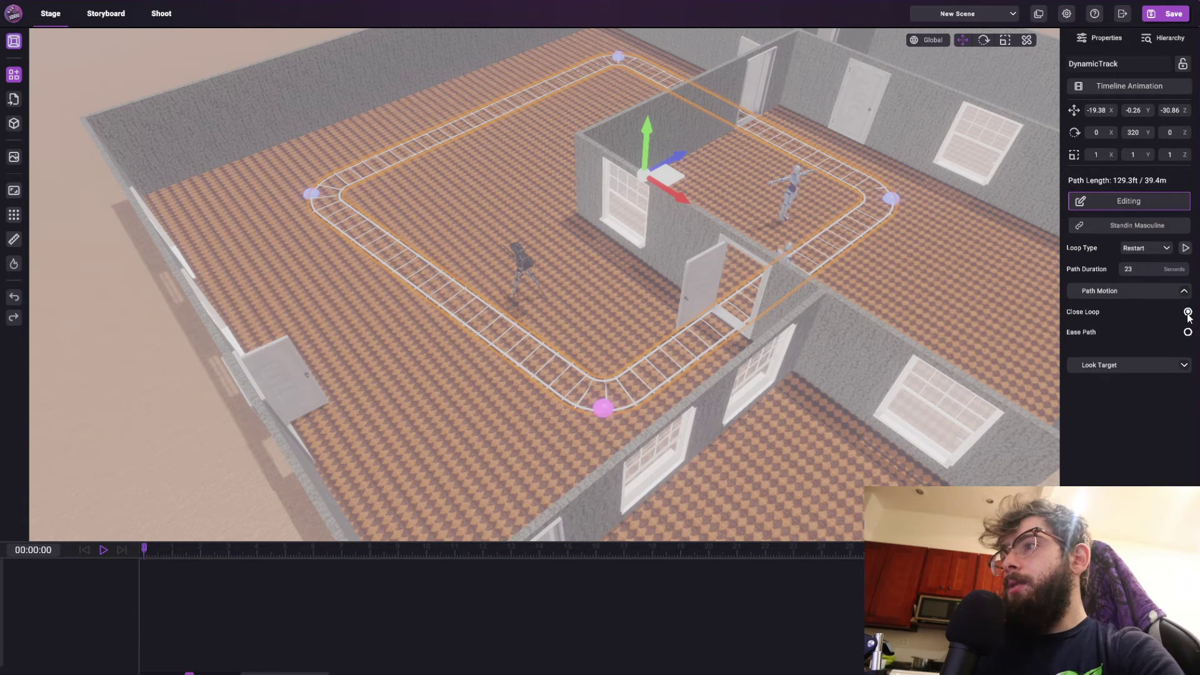
pyautogui.click(1188, 311)
pyautogui.click(342, 331)
pyautogui.click(392, 396)
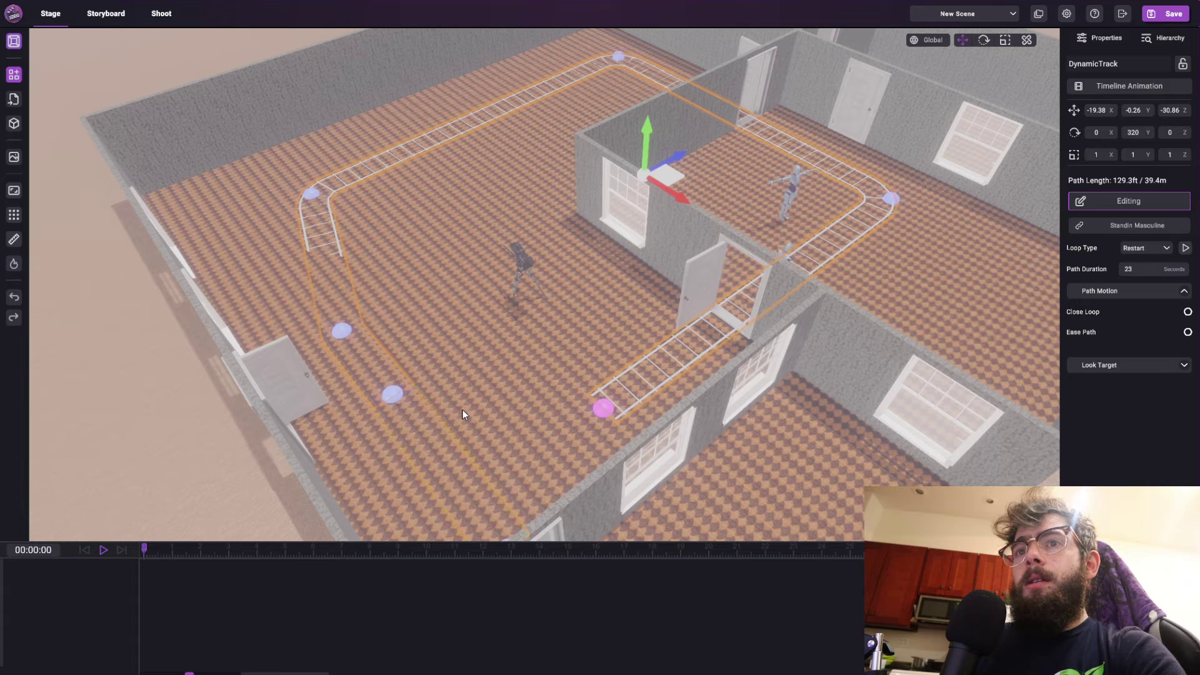
# Reposition the added path points so the track's open end bends back toward the start point
pyautogui.moveTo(344, 331); pyautogui.dragTo(342, 309)
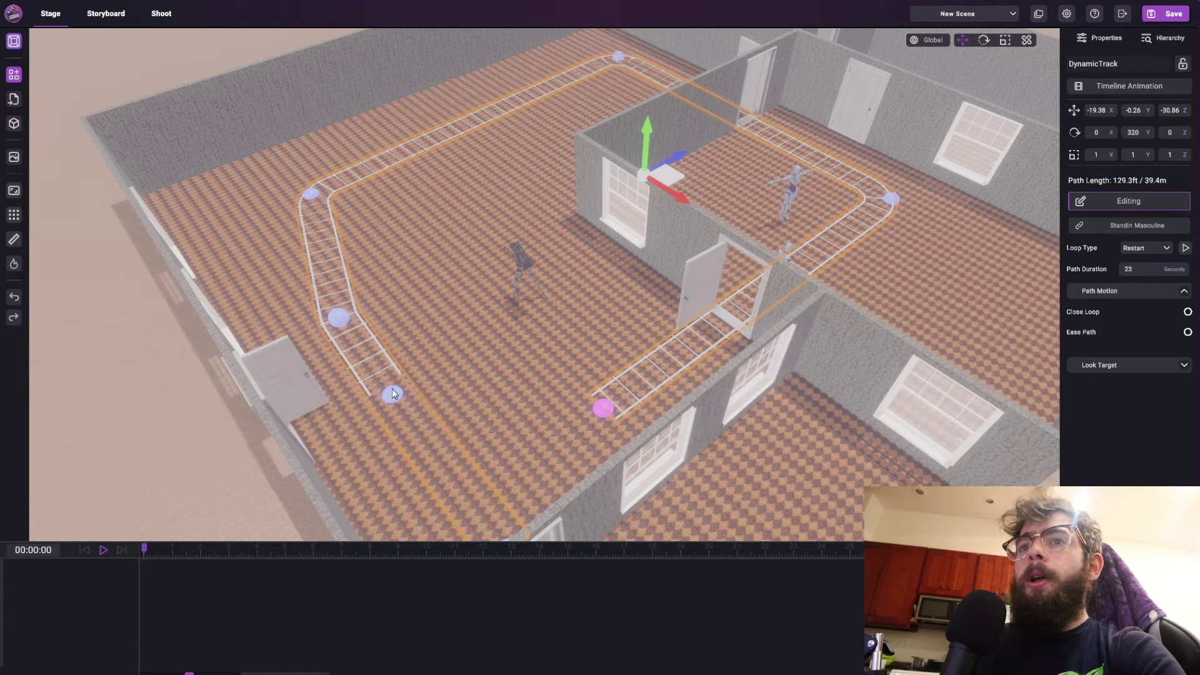
pyautogui.moveTo(392, 389); pyautogui.dragTo(400, 365)
pyautogui.moveTo(402, 366); pyautogui.dragTo(728, 477, button='right')
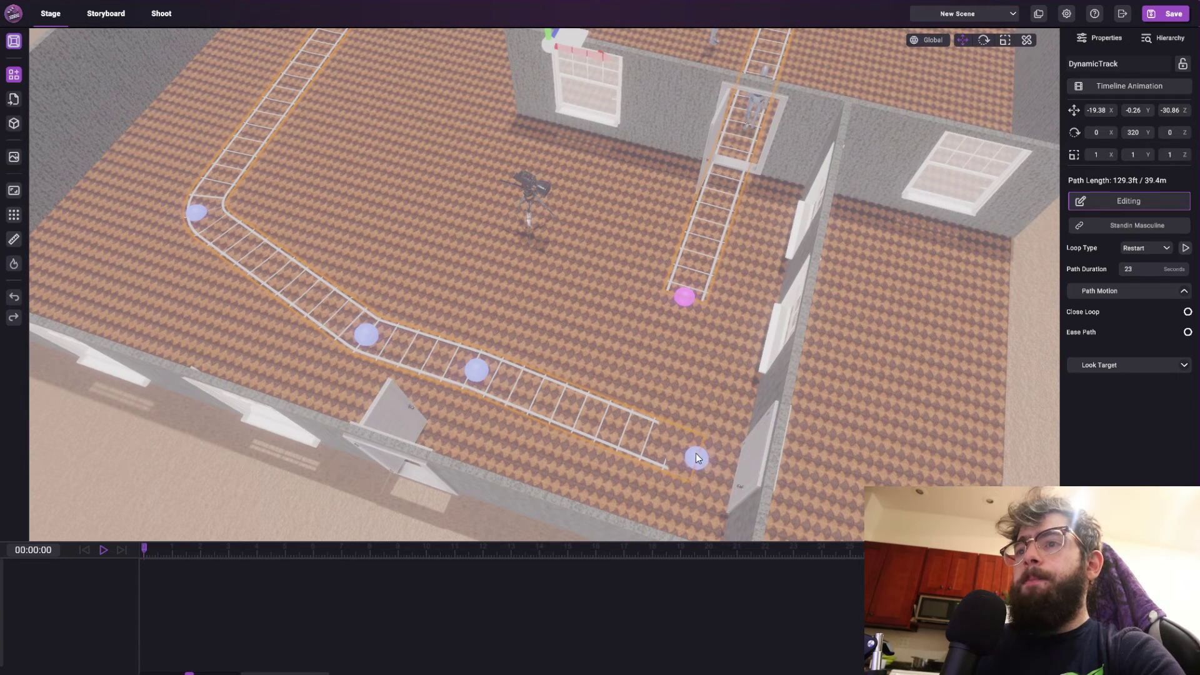
pyautogui.moveTo(696, 457); pyautogui.dragTo(580, 200)
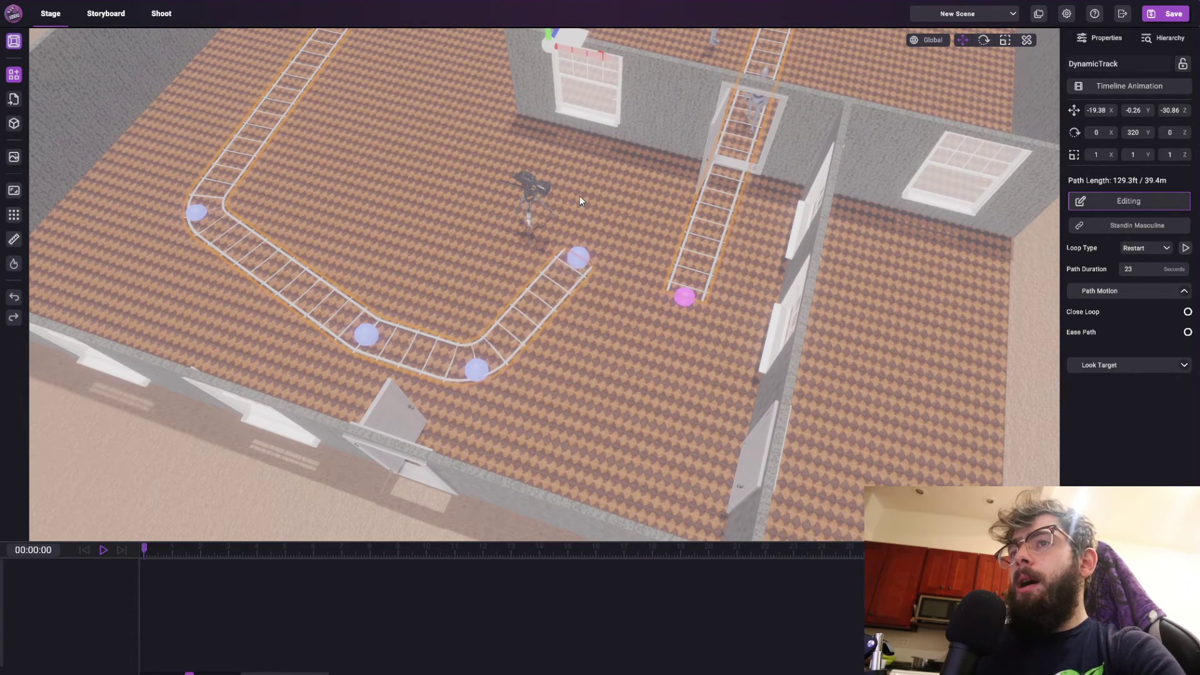
pyautogui.moveTo(579, 257); pyautogui.dragTo(620, 296)
pyautogui.moveTo(636, 282)
pyautogui.mouseDown(button='right')
pyautogui.moveTo(602, 203)
pyautogui.moveTo(640, 262)
pyautogui.mouseUp(button='right')
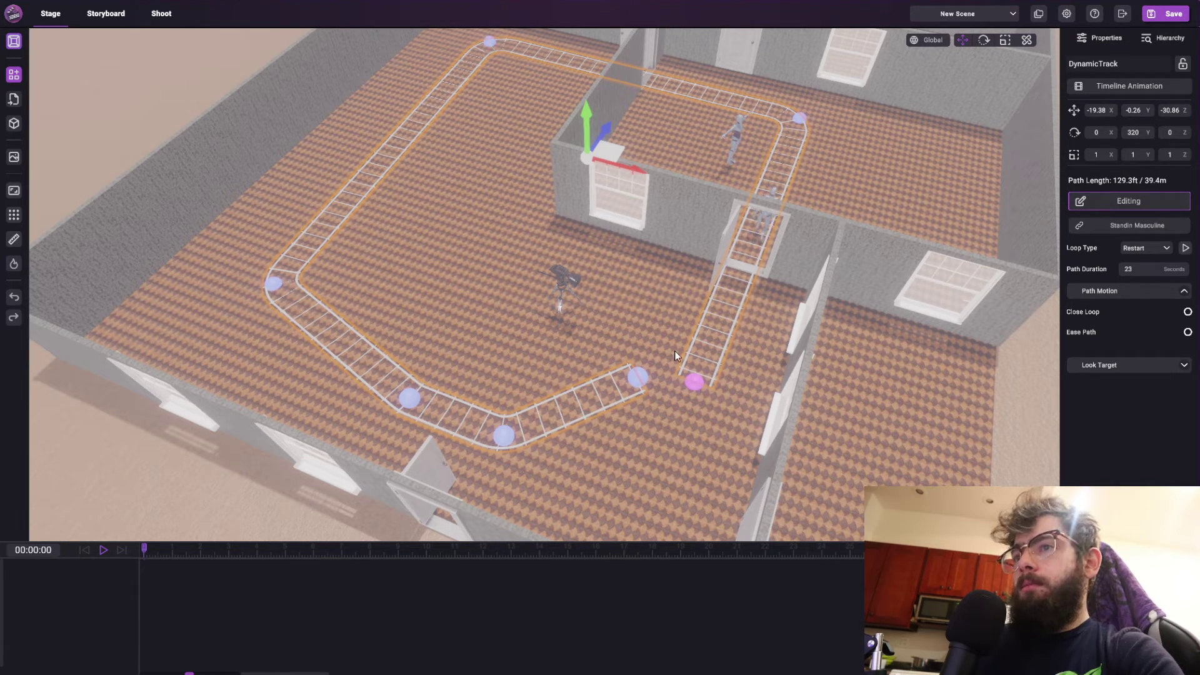
# Delete the added points from the track's open end and move the remaining end point further into the room
pyautogui.rightClick(640, 380)
pyautogui.rightClick(507, 436)
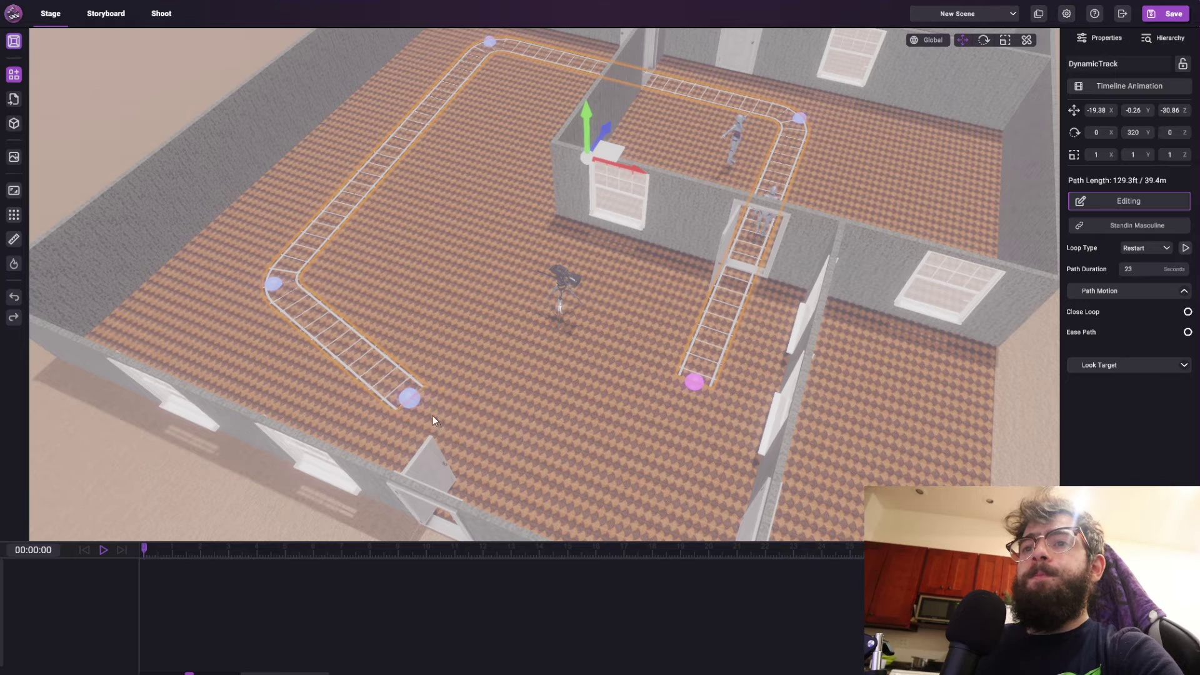
pyautogui.rightClick(409, 400)
pyautogui.moveTo(273, 286); pyautogui.dragTo(386, 284)
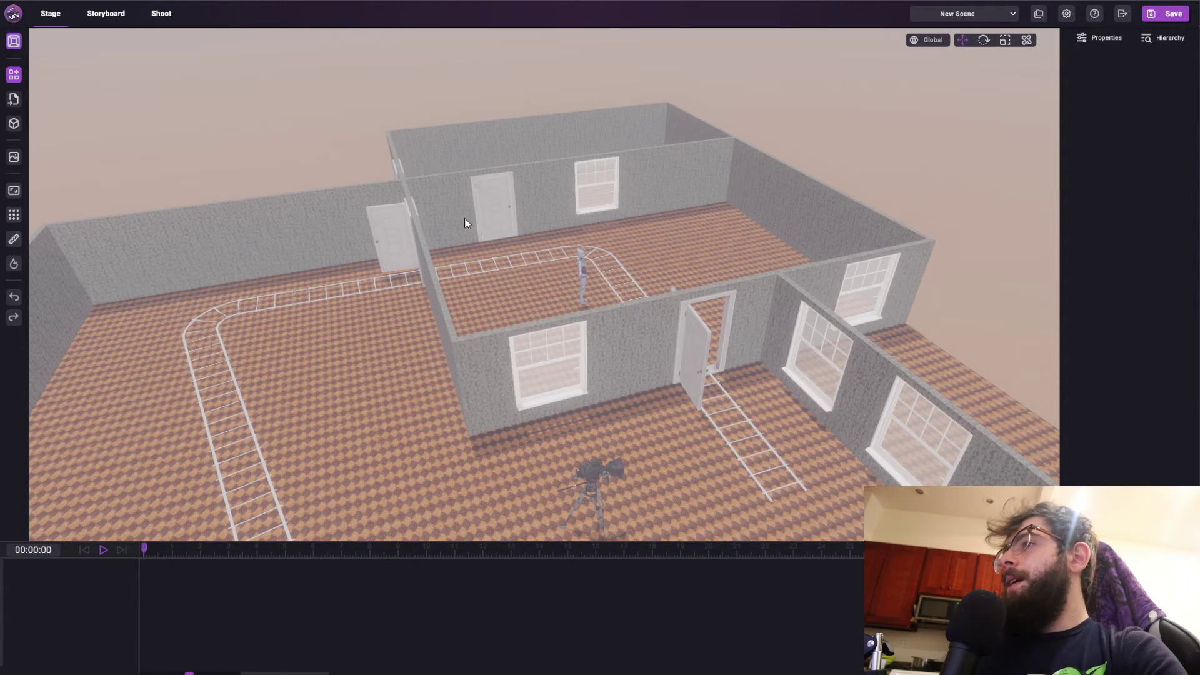
# Open the online documentation from the support options, view its help page and move the browser window off the stage
pyautogui.moveTo(538, 258); pyautogui.dragTo(695, 212, button='right')
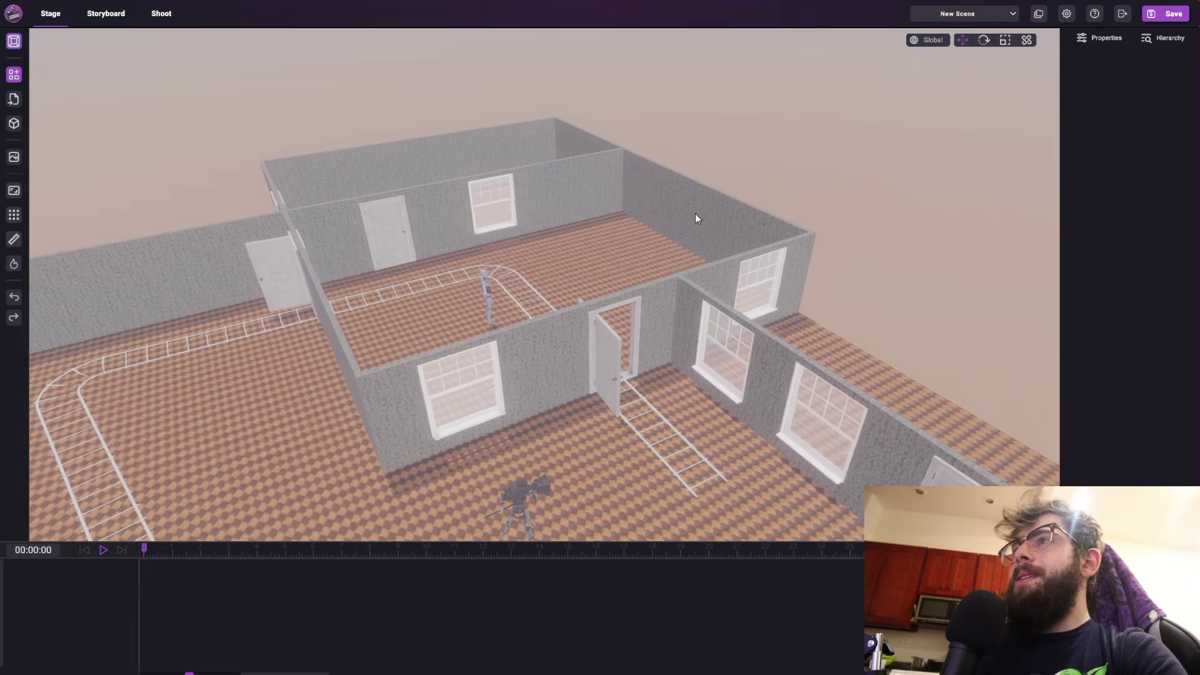
pyautogui.click(1067, 14)
pyautogui.click(1070, 17)
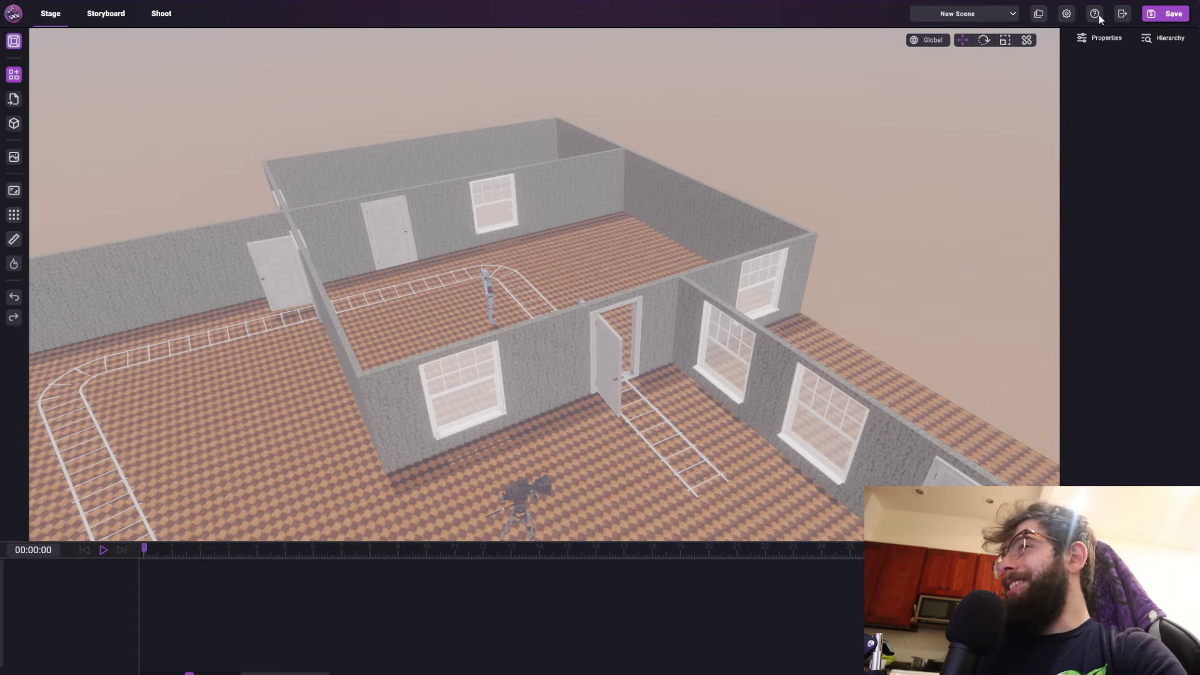
pyautogui.click(1098, 14)
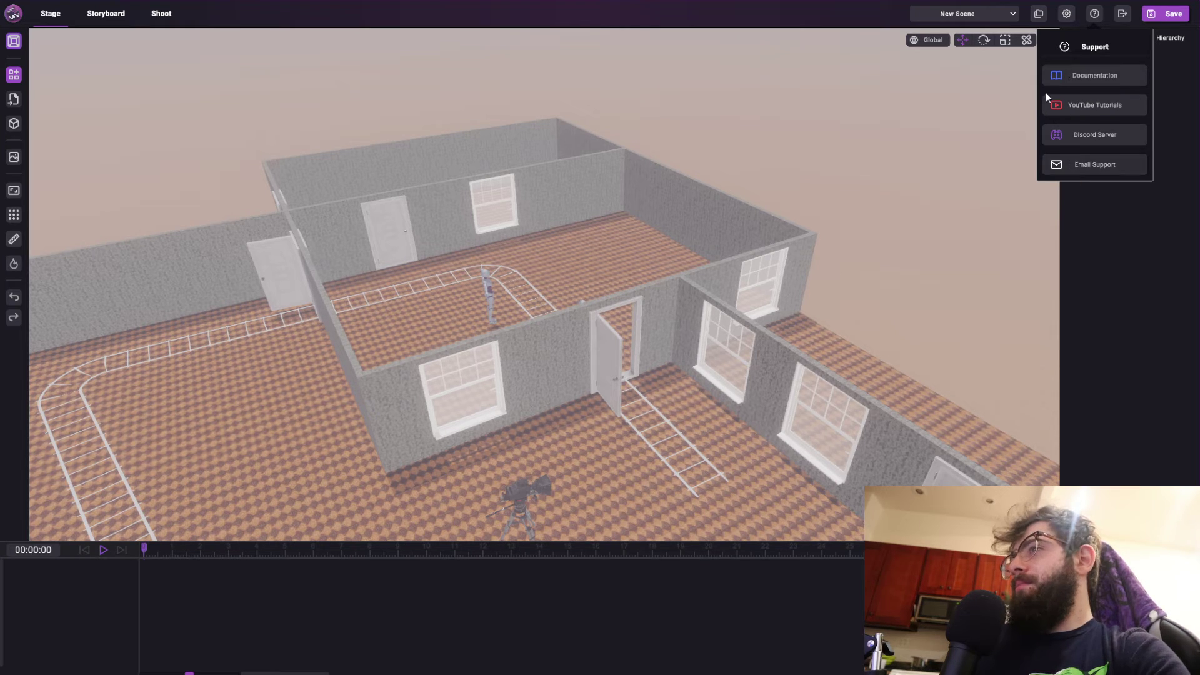
pyautogui.click(1068, 82)
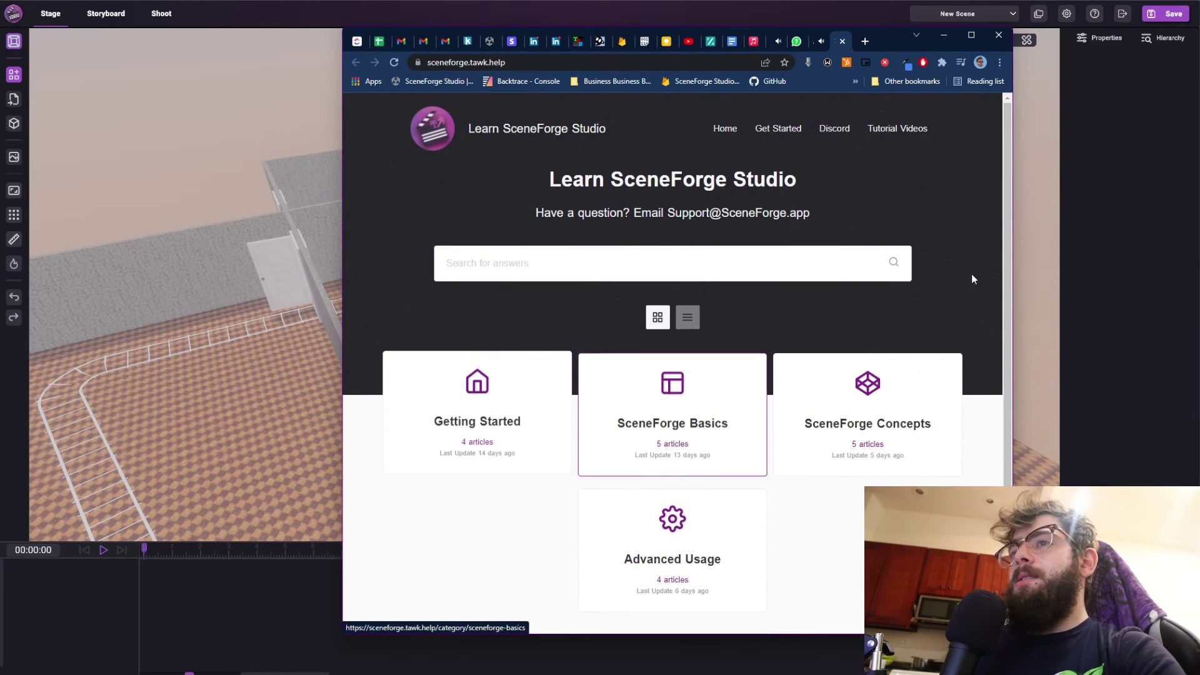
pyautogui.click(777, 262)
pyautogui.moveTo(893, 41); pyautogui.dragTo(1199, 451)
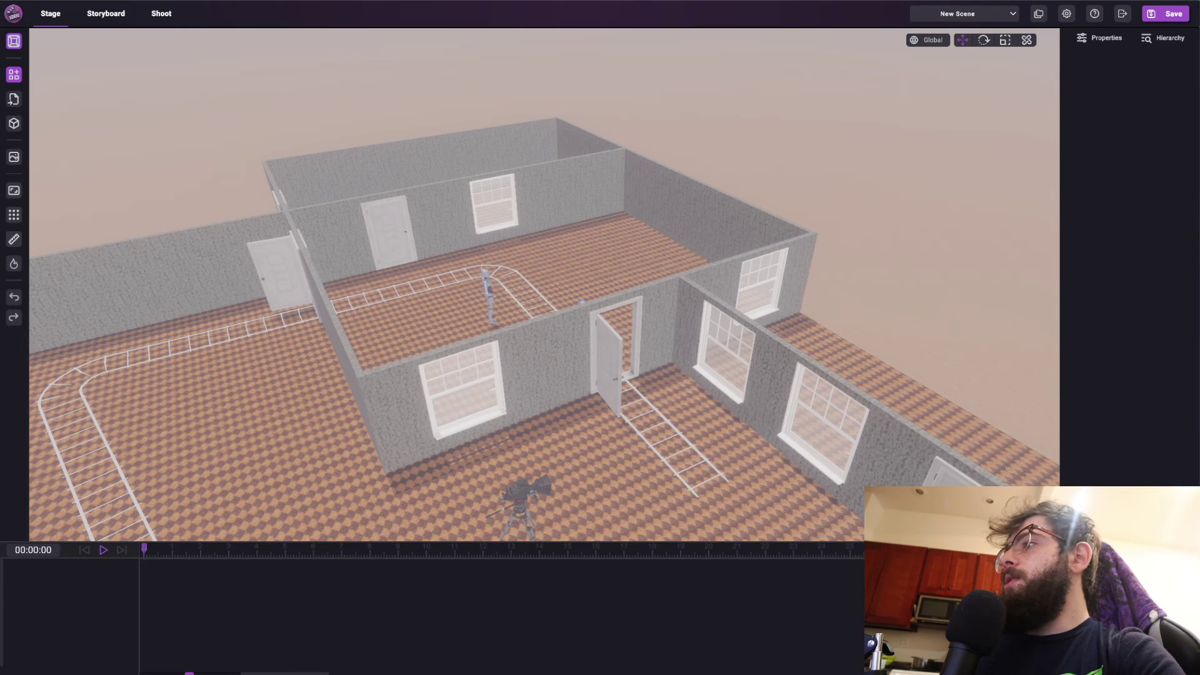
# Bring up the support options again to review the available help resources over the stage
pyautogui.click(1068, 15)
pyautogui.click(1091, 15)
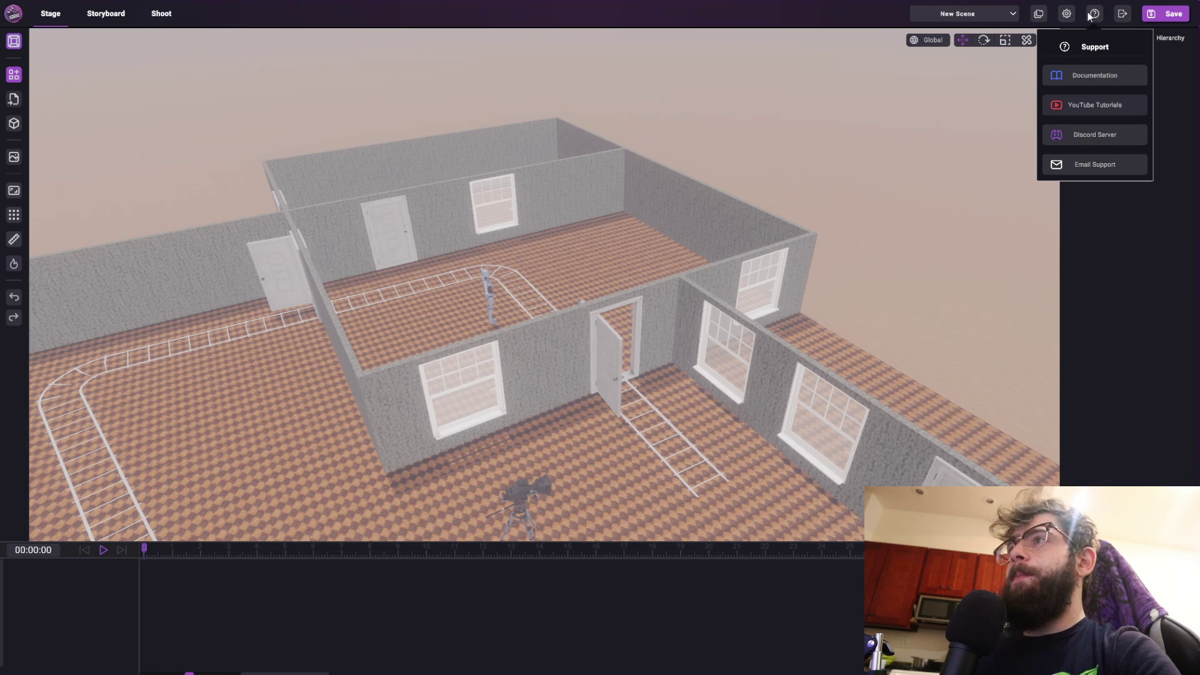
pyautogui.moveTo(838, 249); pyautogui.dragTo(738, 269, button='right')
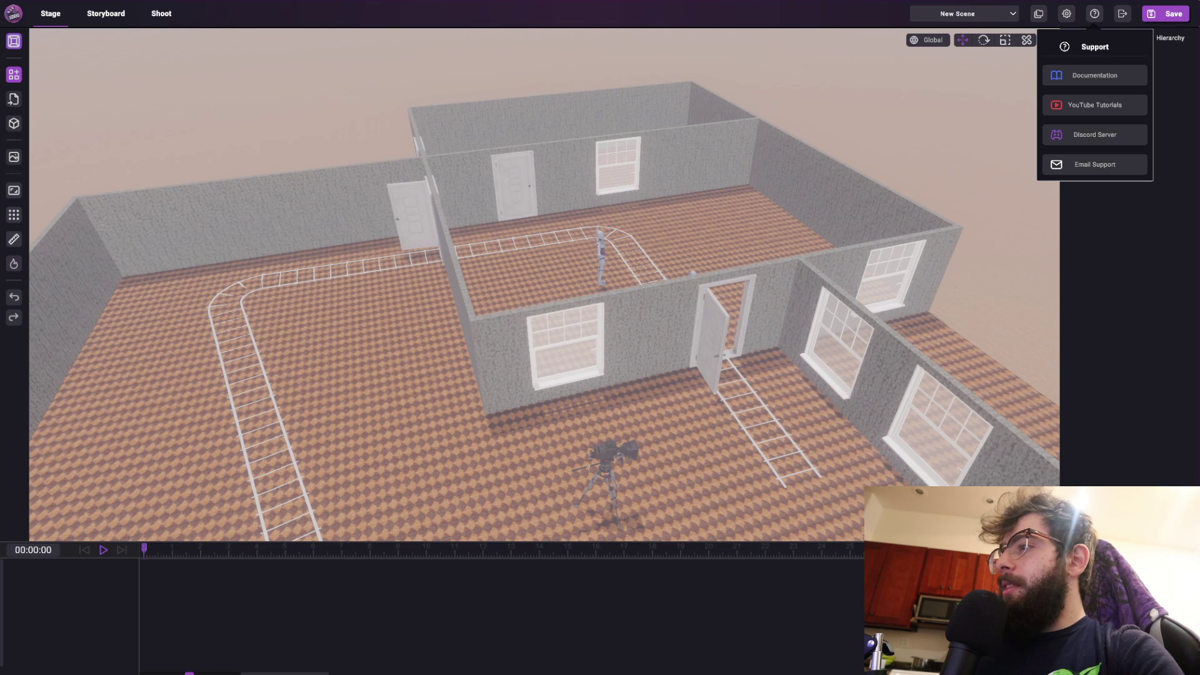